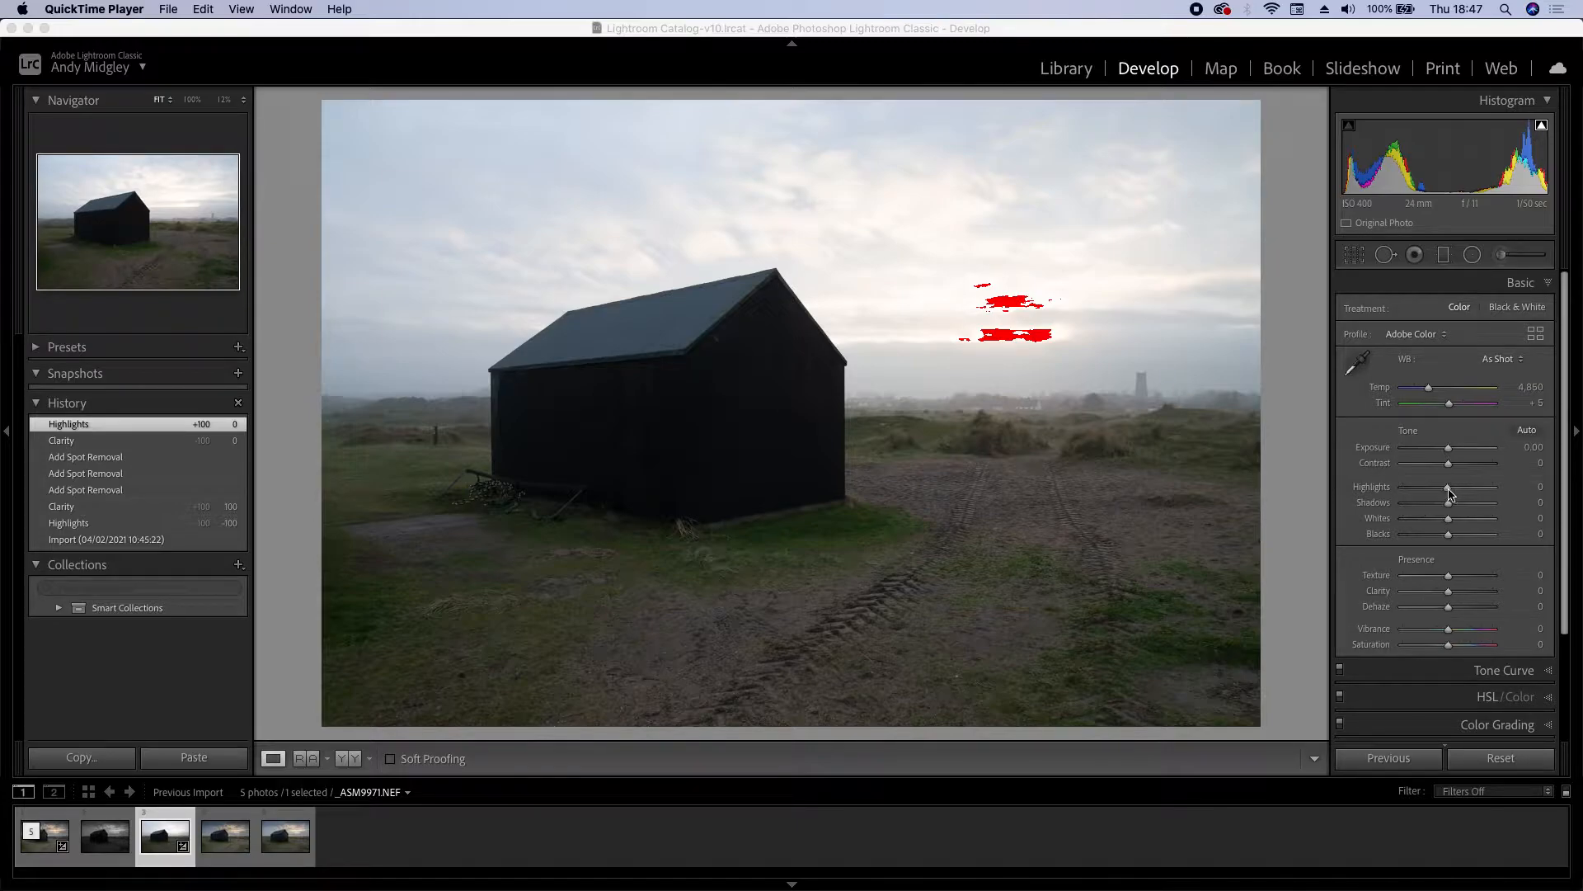
- Set the photo's Highlights to -100 and its Shadows to +2
left_click(1449, 494)
left_click_drag(1450, 493, 1400, 493)
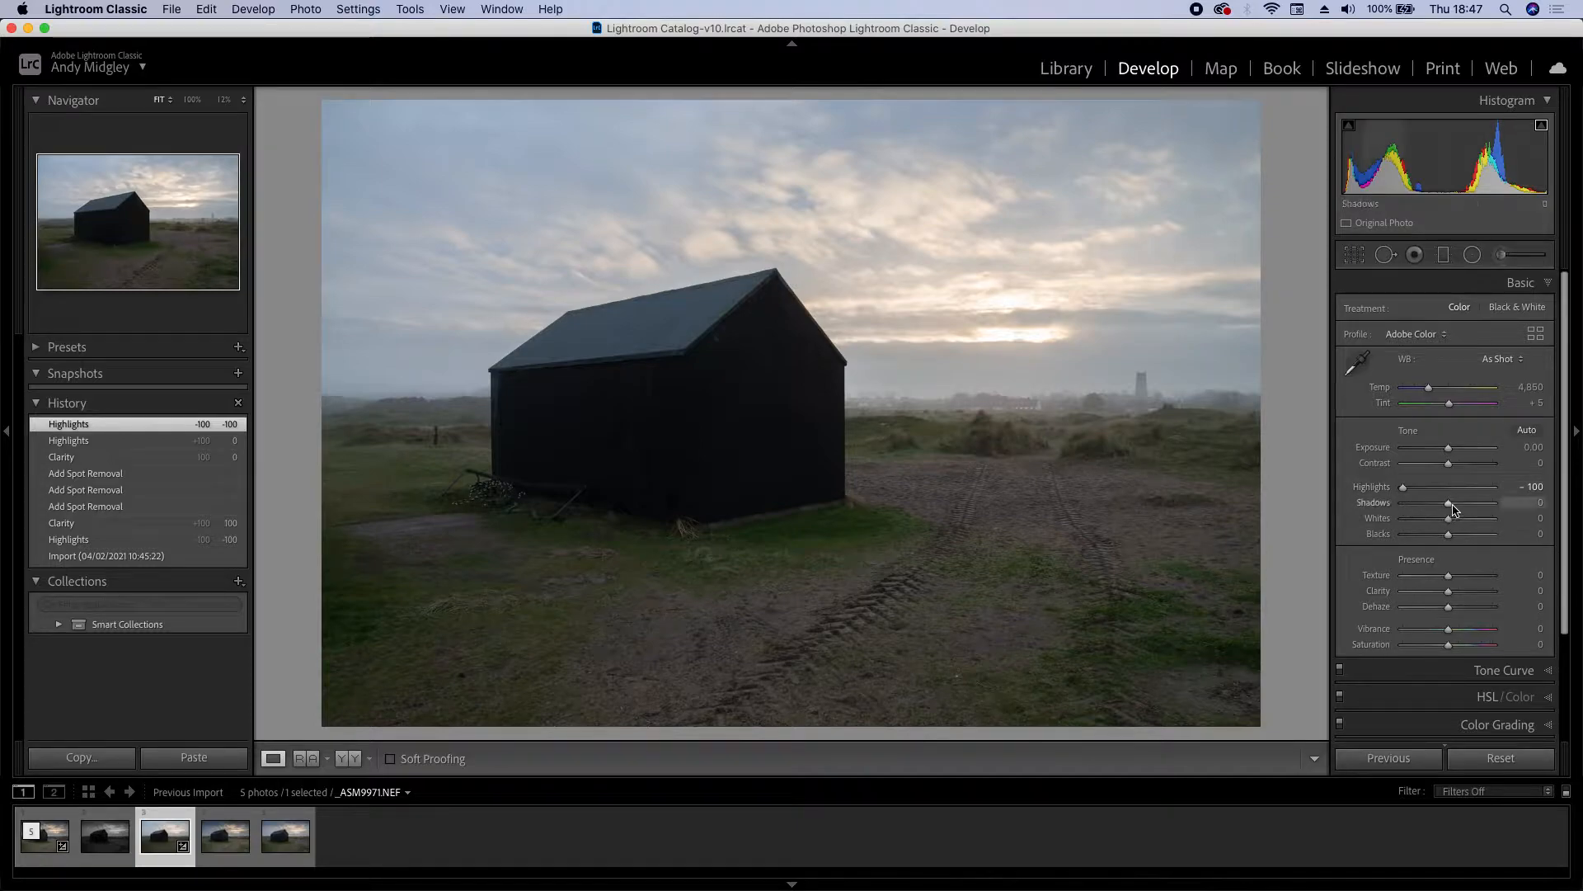
left_click_drag(1450, 508, 1486, 512)
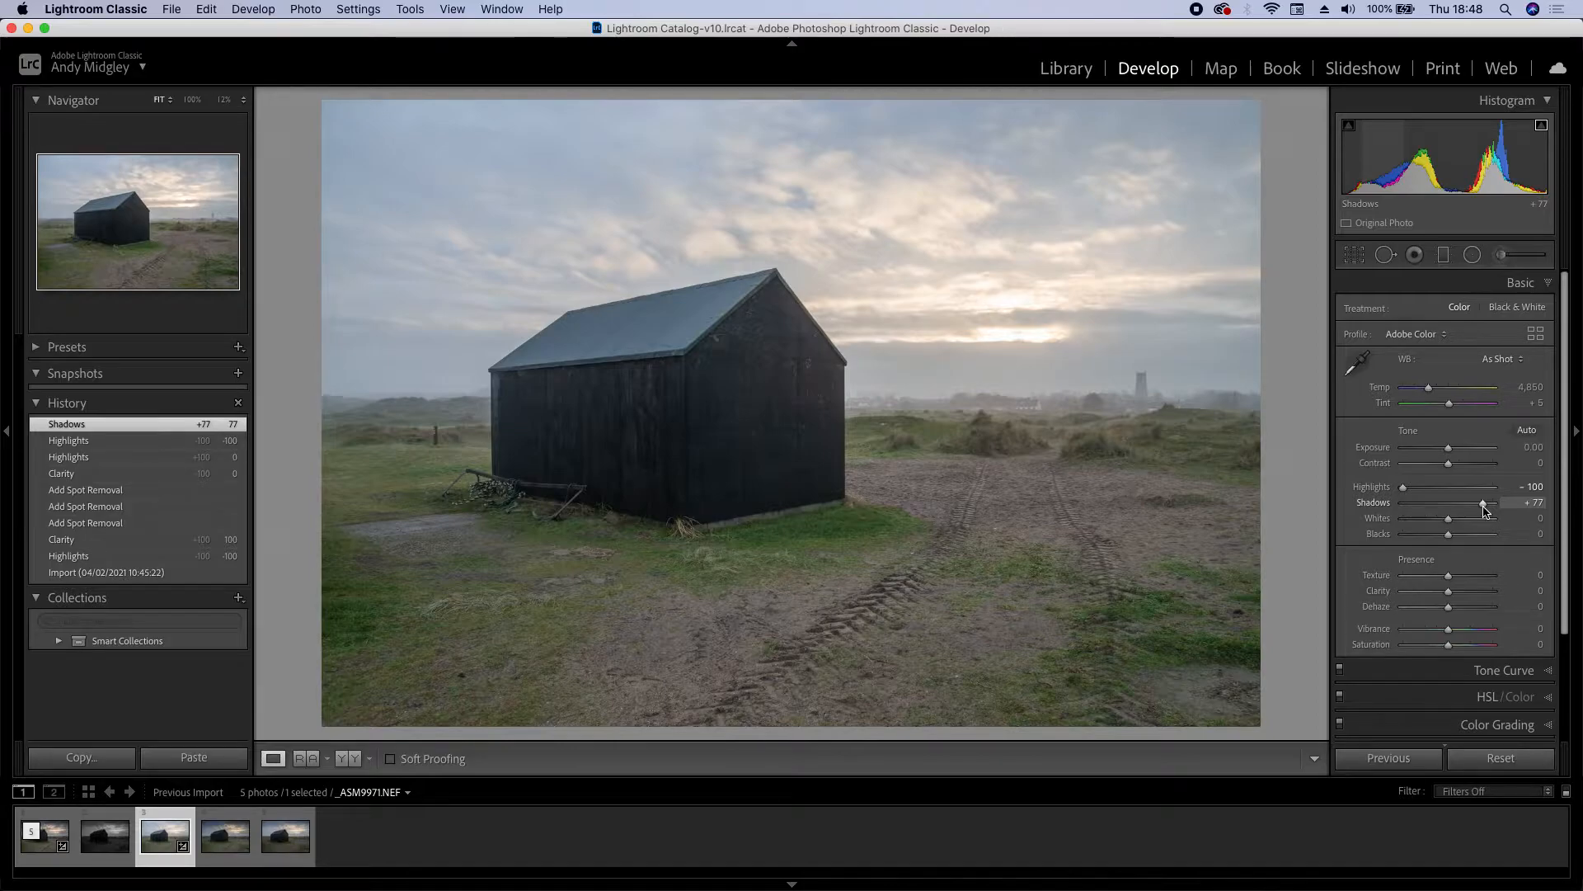
left_click(1484, 505)
left_click_drag(1484, 510, 1450, 506)
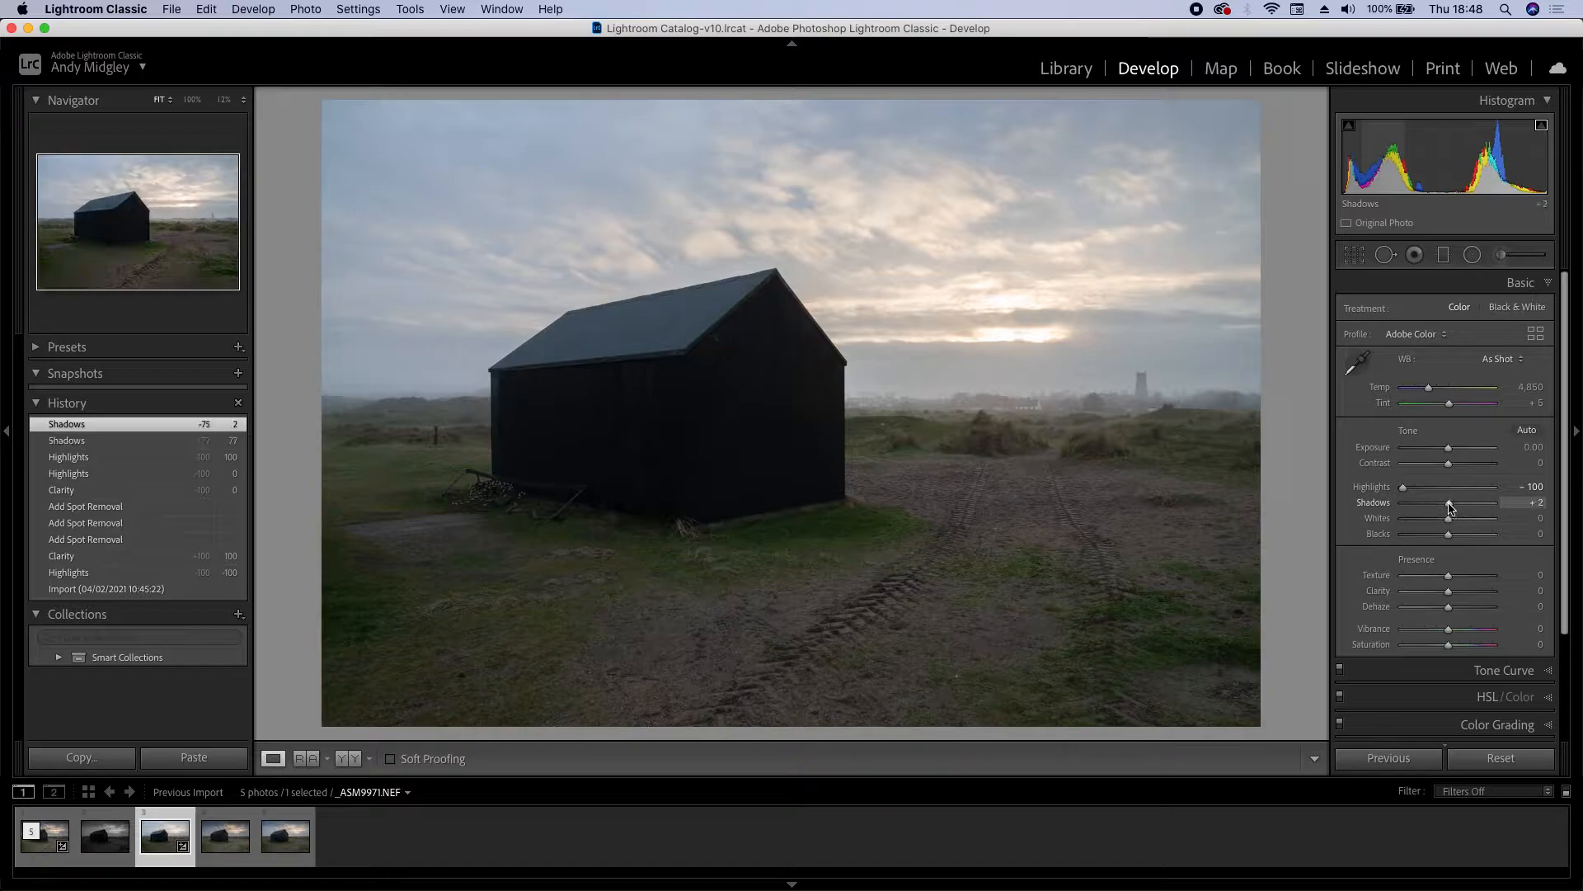
- Paint the black hut's walls with an Adjustment Brush set to an Exposure of 0.70
left_click(1501, 257)
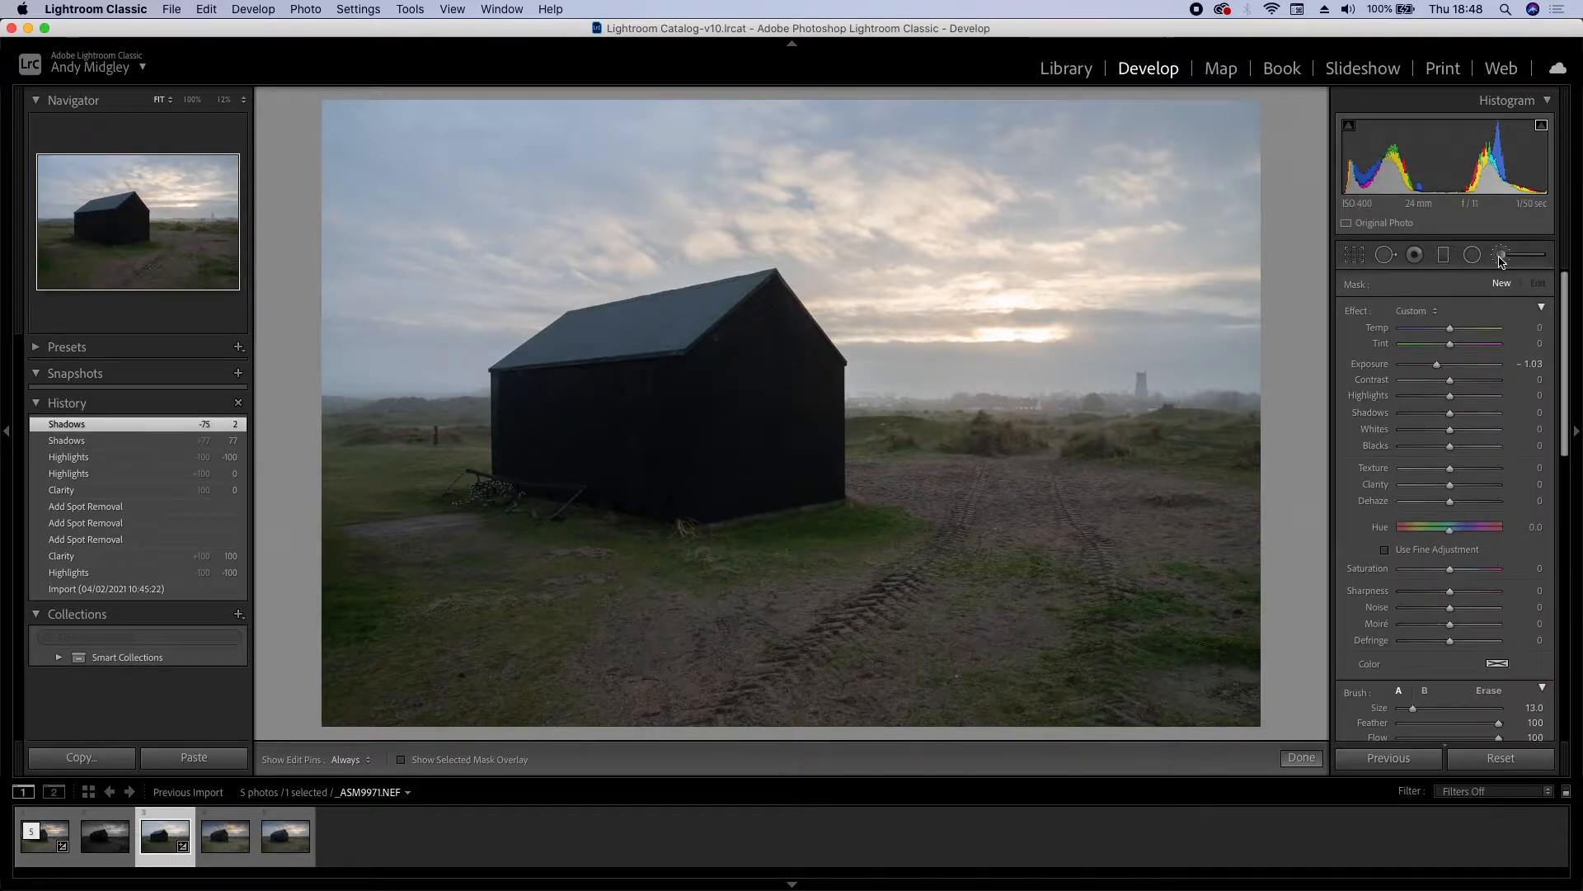
left_click(1501, 257)
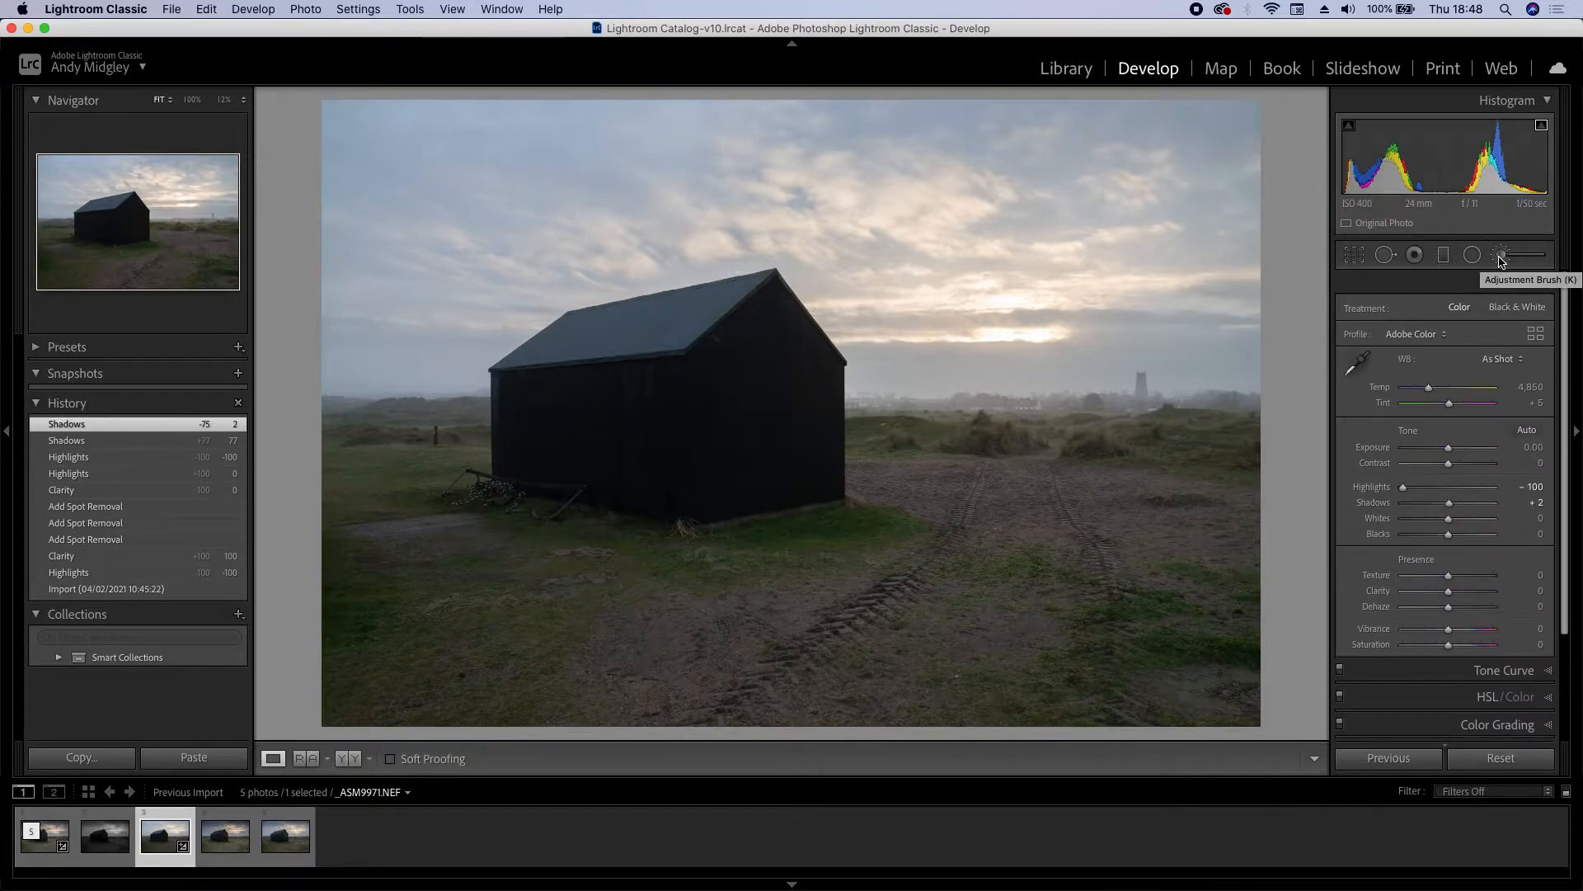
left_click(1501, 258)
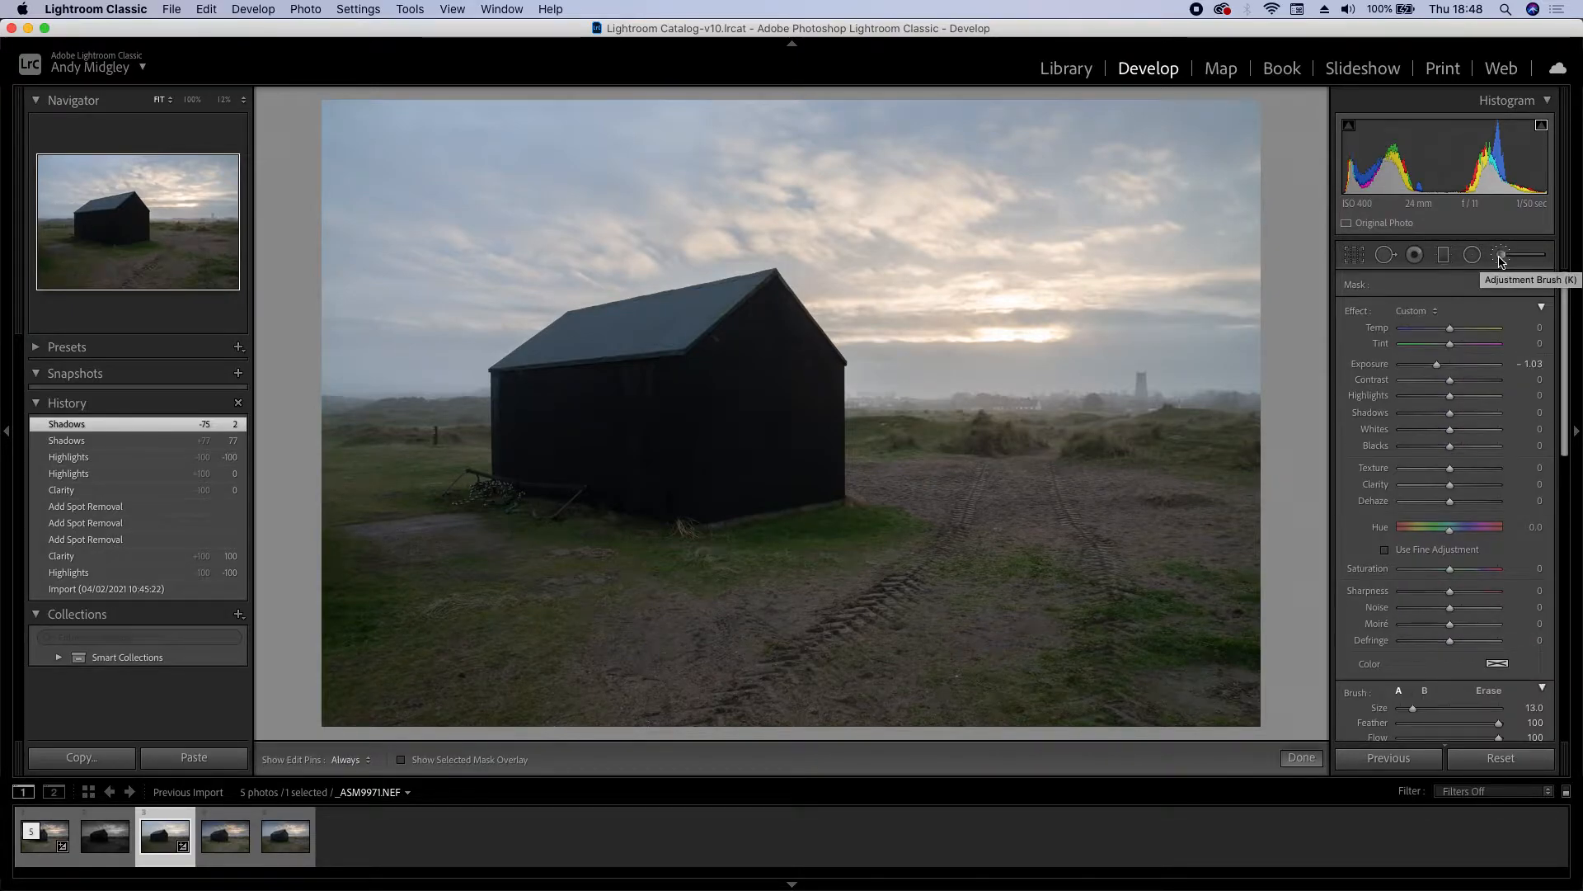
left_click_drag(1436, 369, 1458, 370)
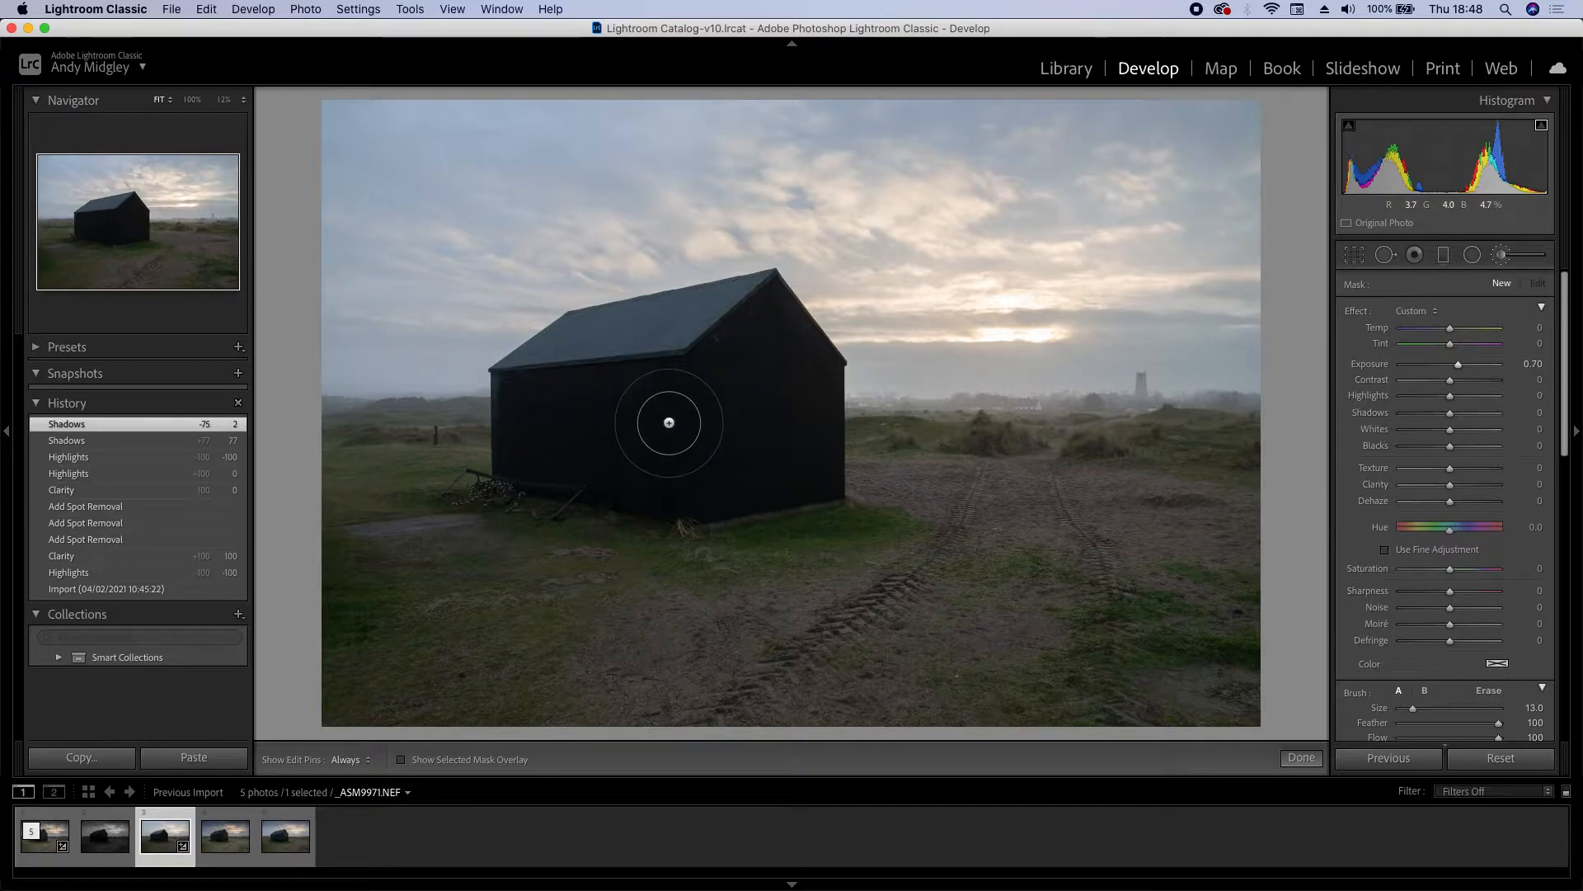
mouse_move(610, 431)
left_mouse_down()
mouse_move(710, 435)
mouse_move(563, 424)
left_mouse_up()
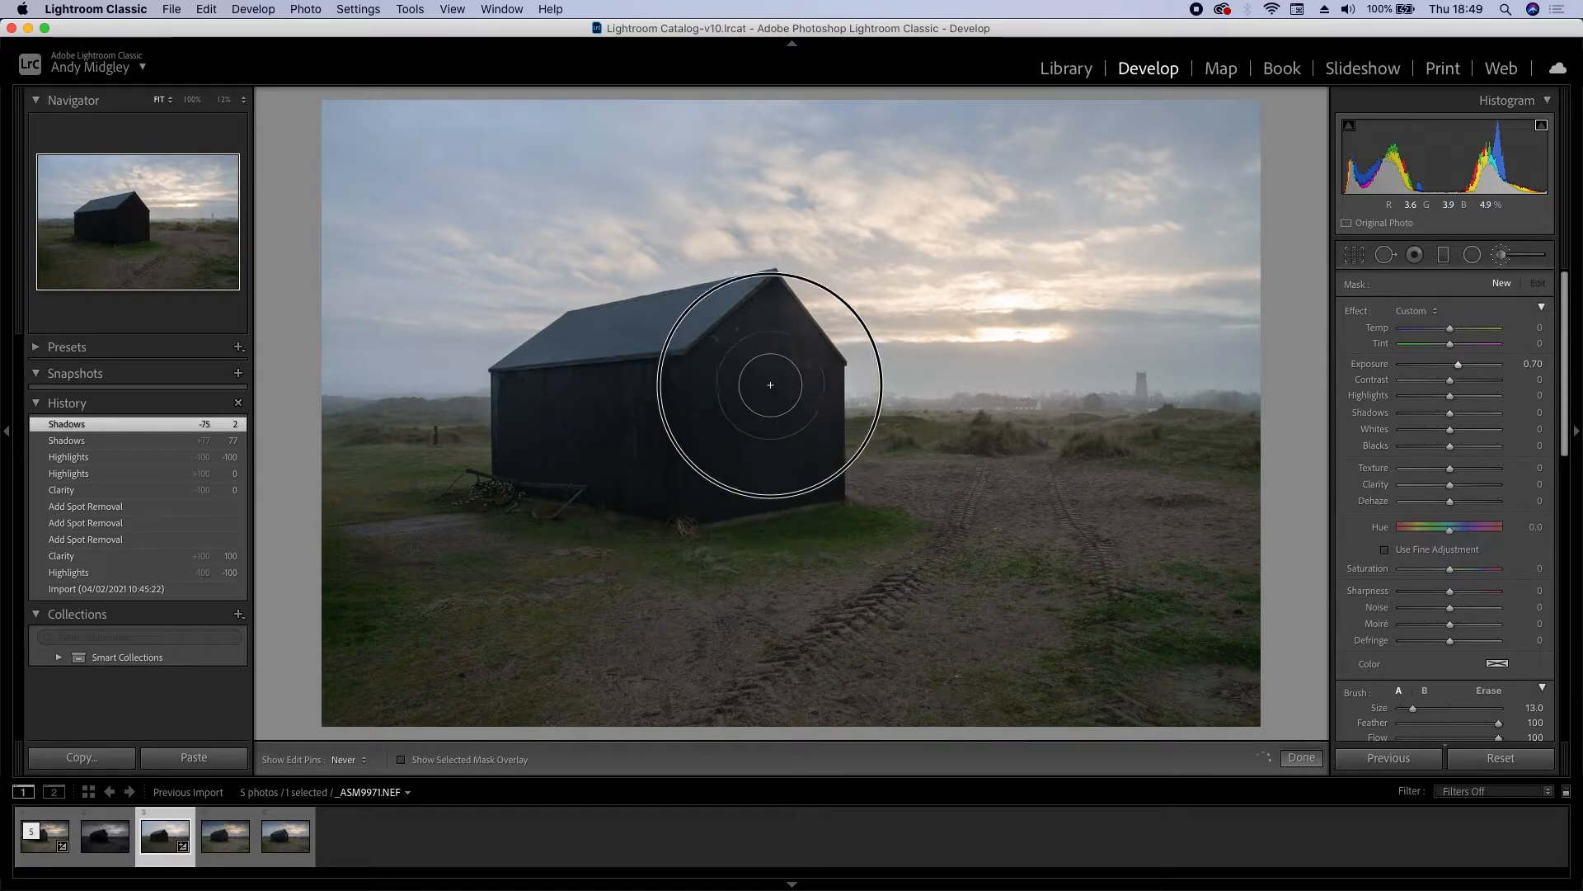
left_click_drag(610, 430, 760, 462)
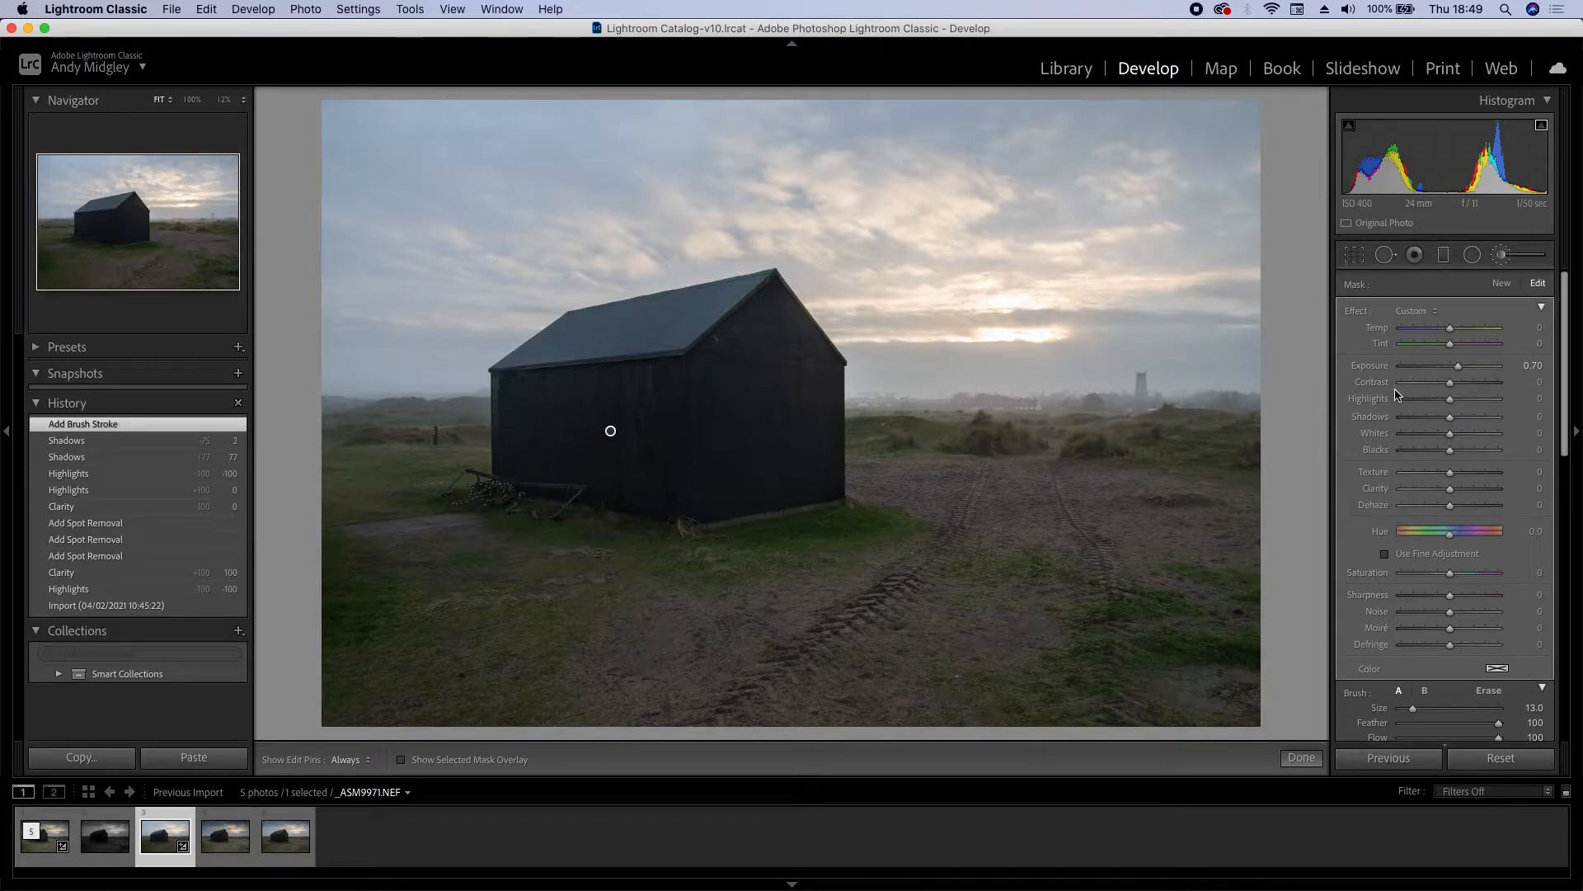
- Set the hut brush adjustment's Exposure to 1.14, Clarity to 74 and Blacks to -17
left_click(1459, 371)
left_click_drag(1459, 372, 1474, 374)
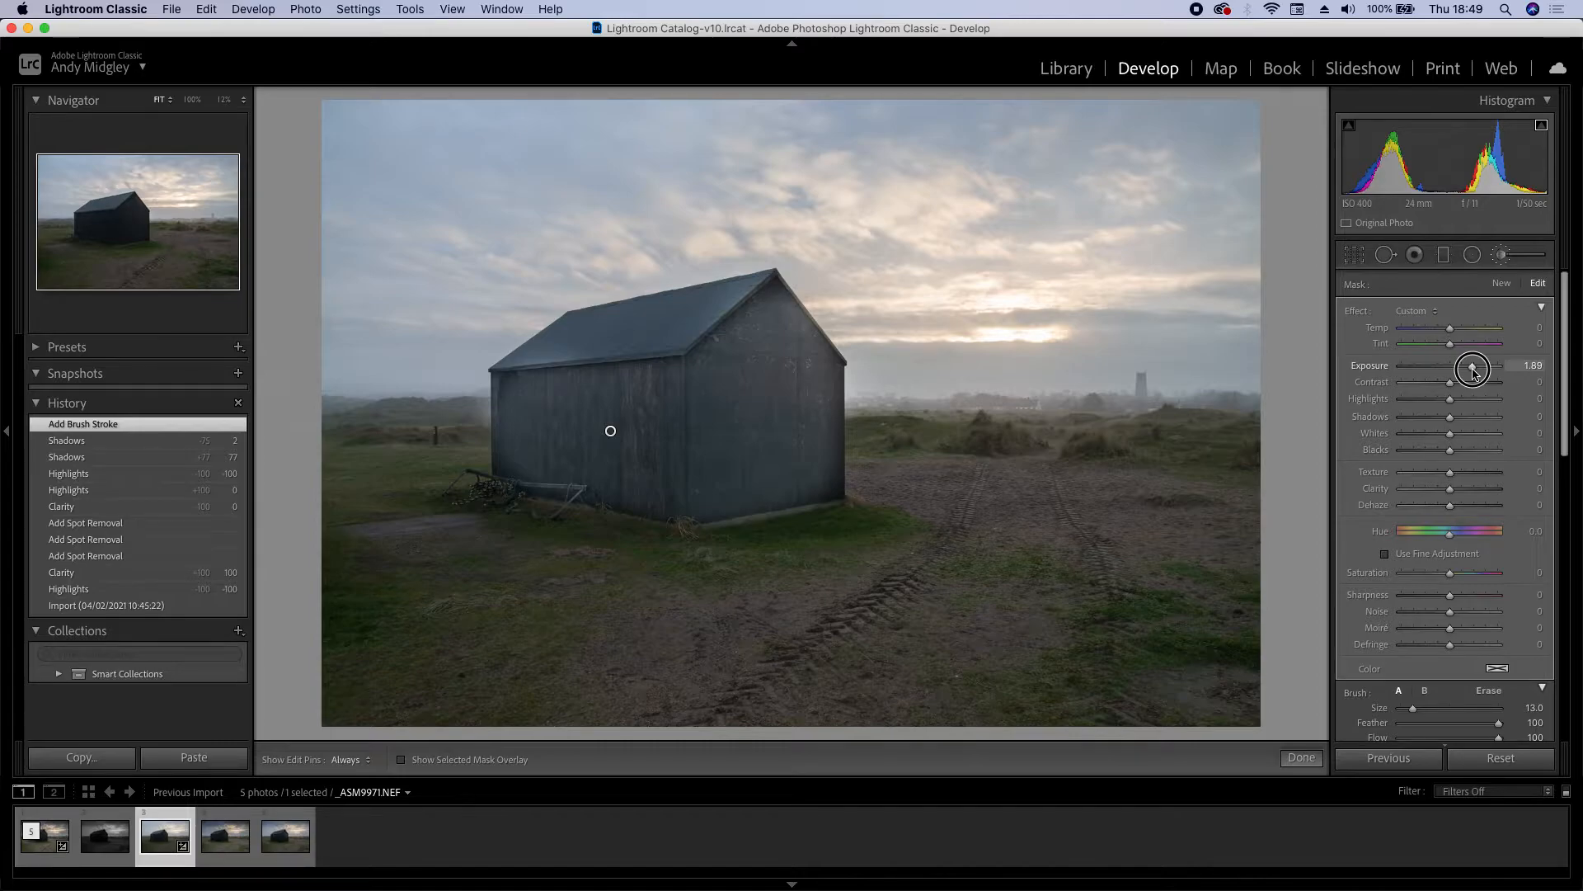
left_click_drag(1473, 371, 1463, 370)
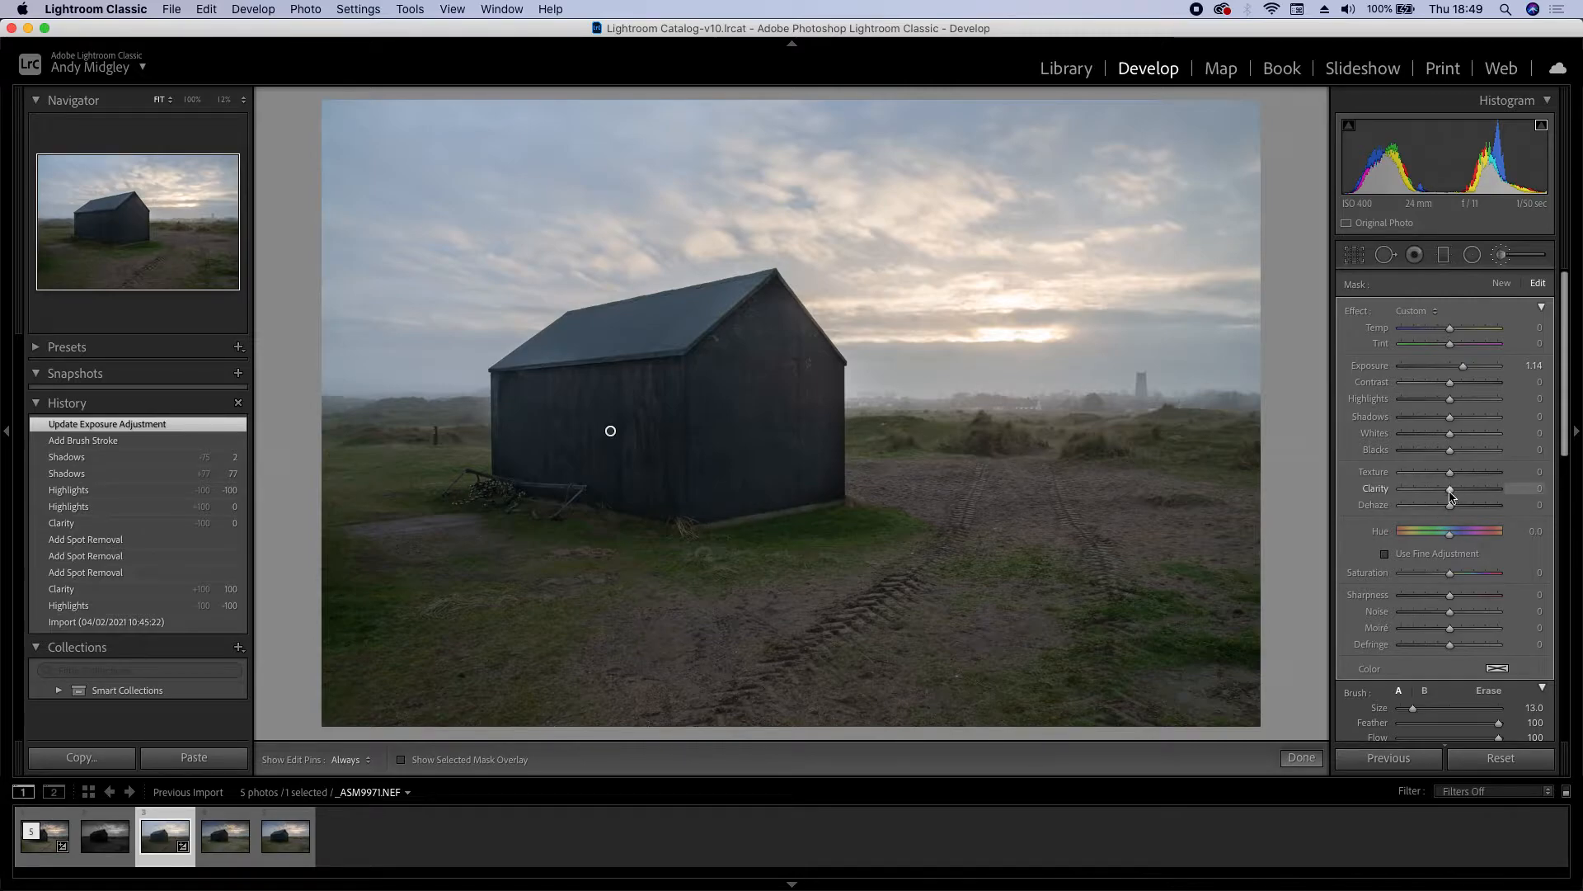
left_click_drag(1449, 494, 1486, 493)
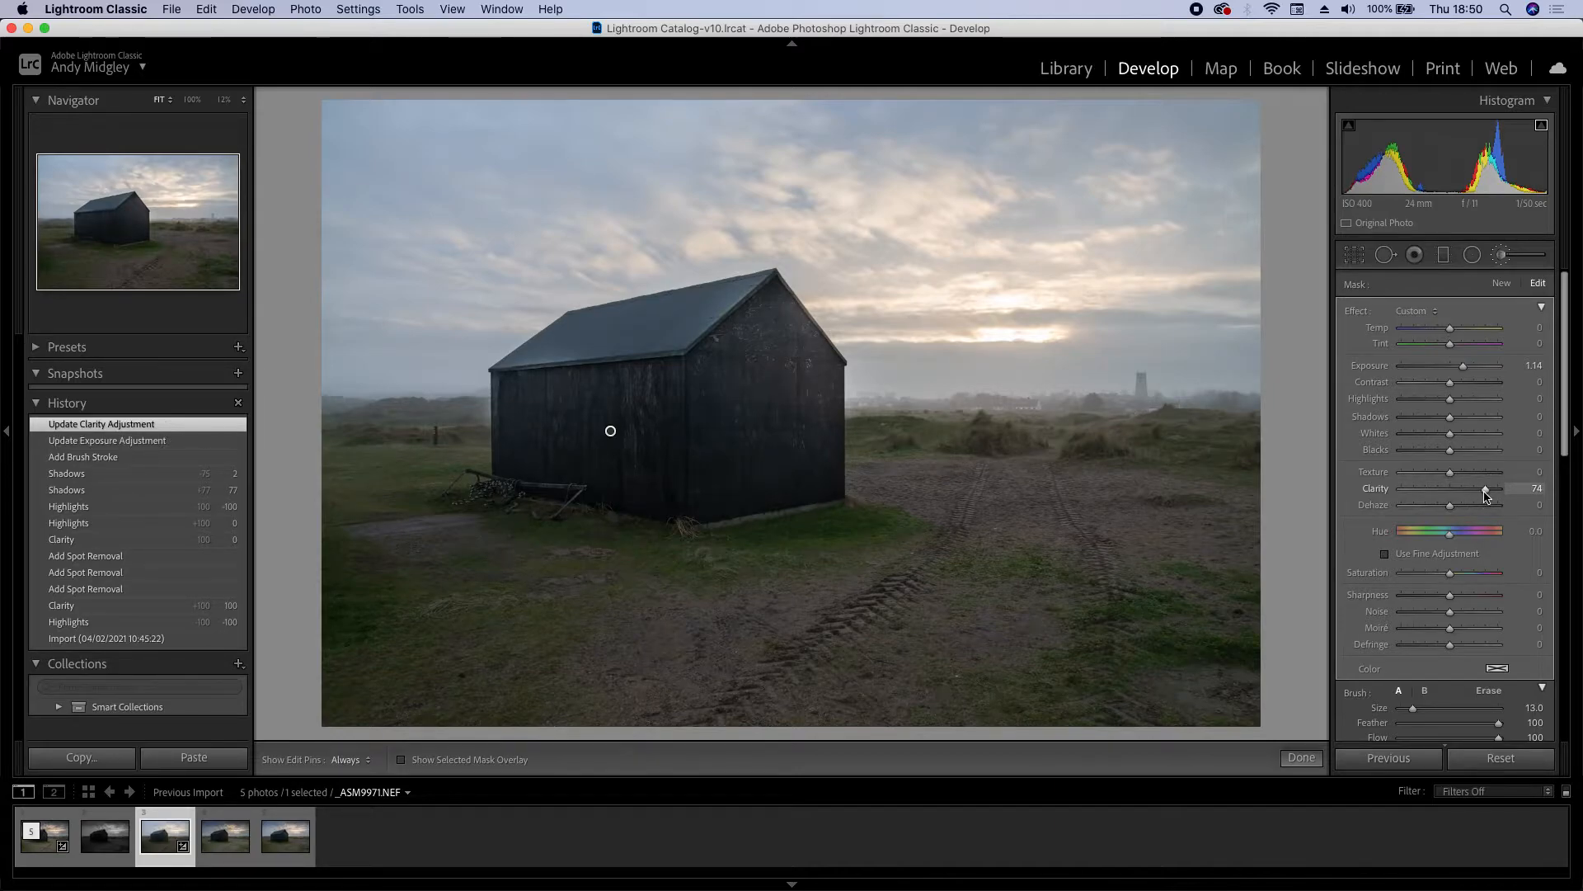
left_click_drag(1450, 450, 1443, 459)
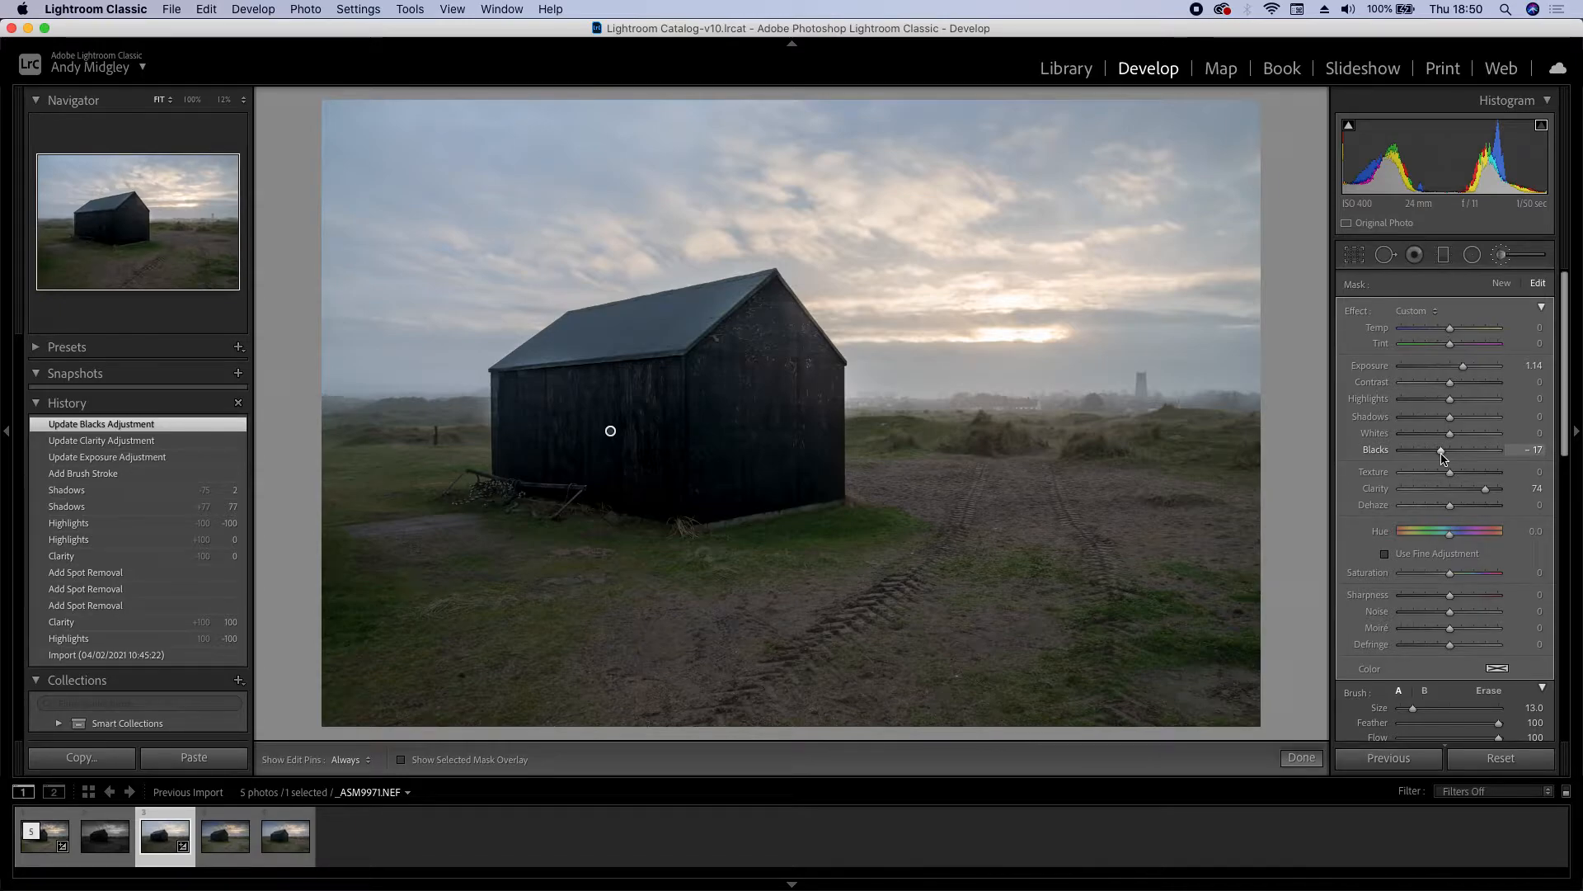
- Add a graduated filter from the photo's upper edge down to about the hut's roof peak, with Exposure at -0.93
left_click(1444, 256)
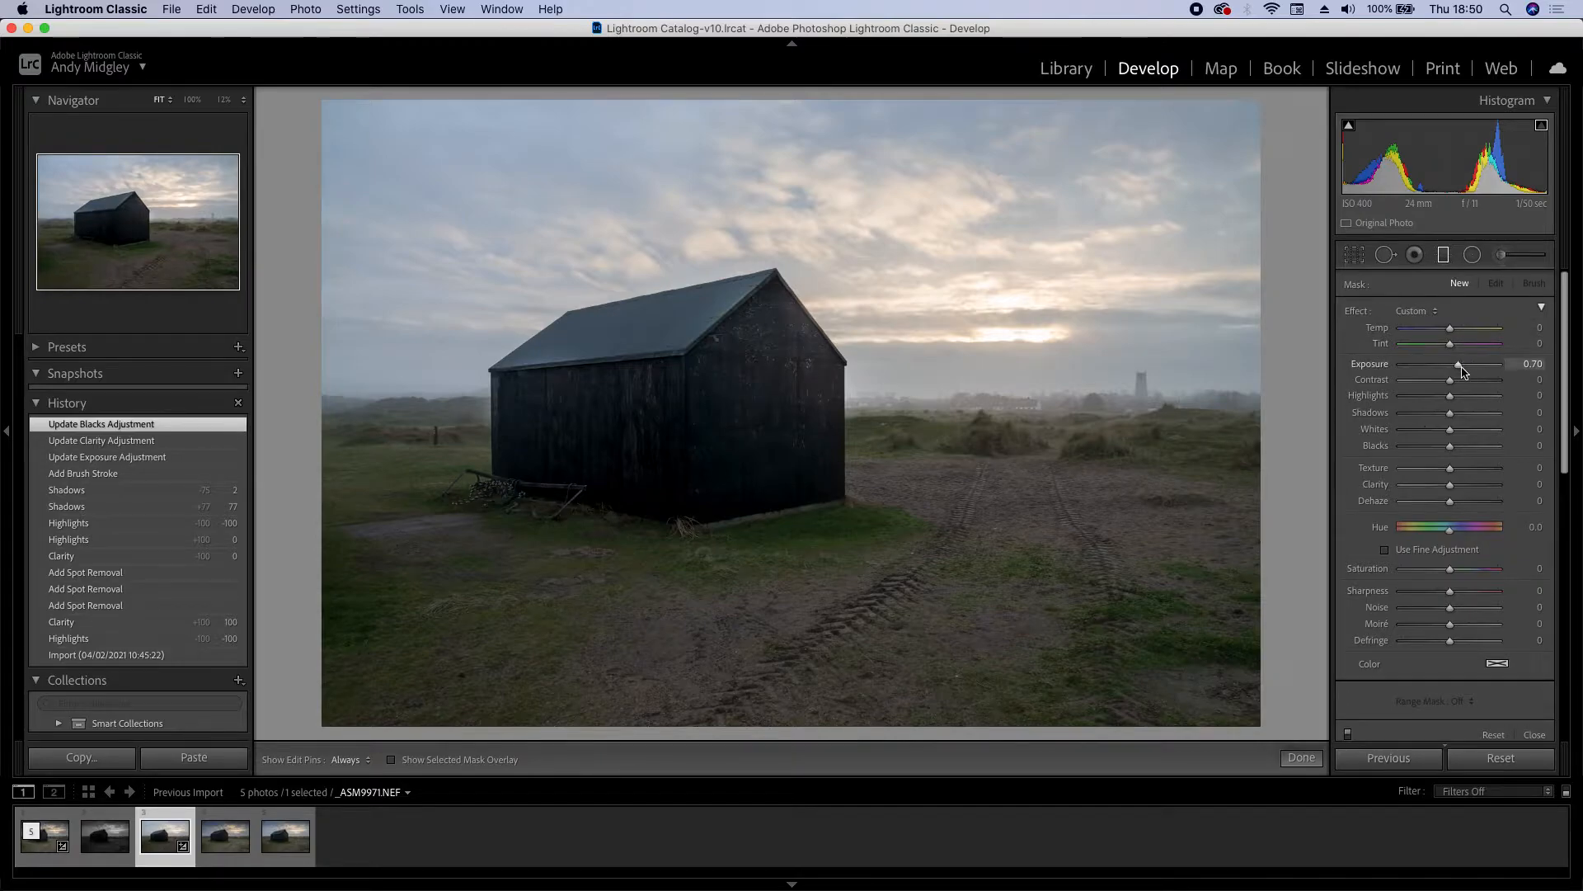
left_click_drag(1461, 369, 1449, 368)
left_click_drag(1448, 370, 1440, 368)
left_click_drag(767, 89, 770, 294)
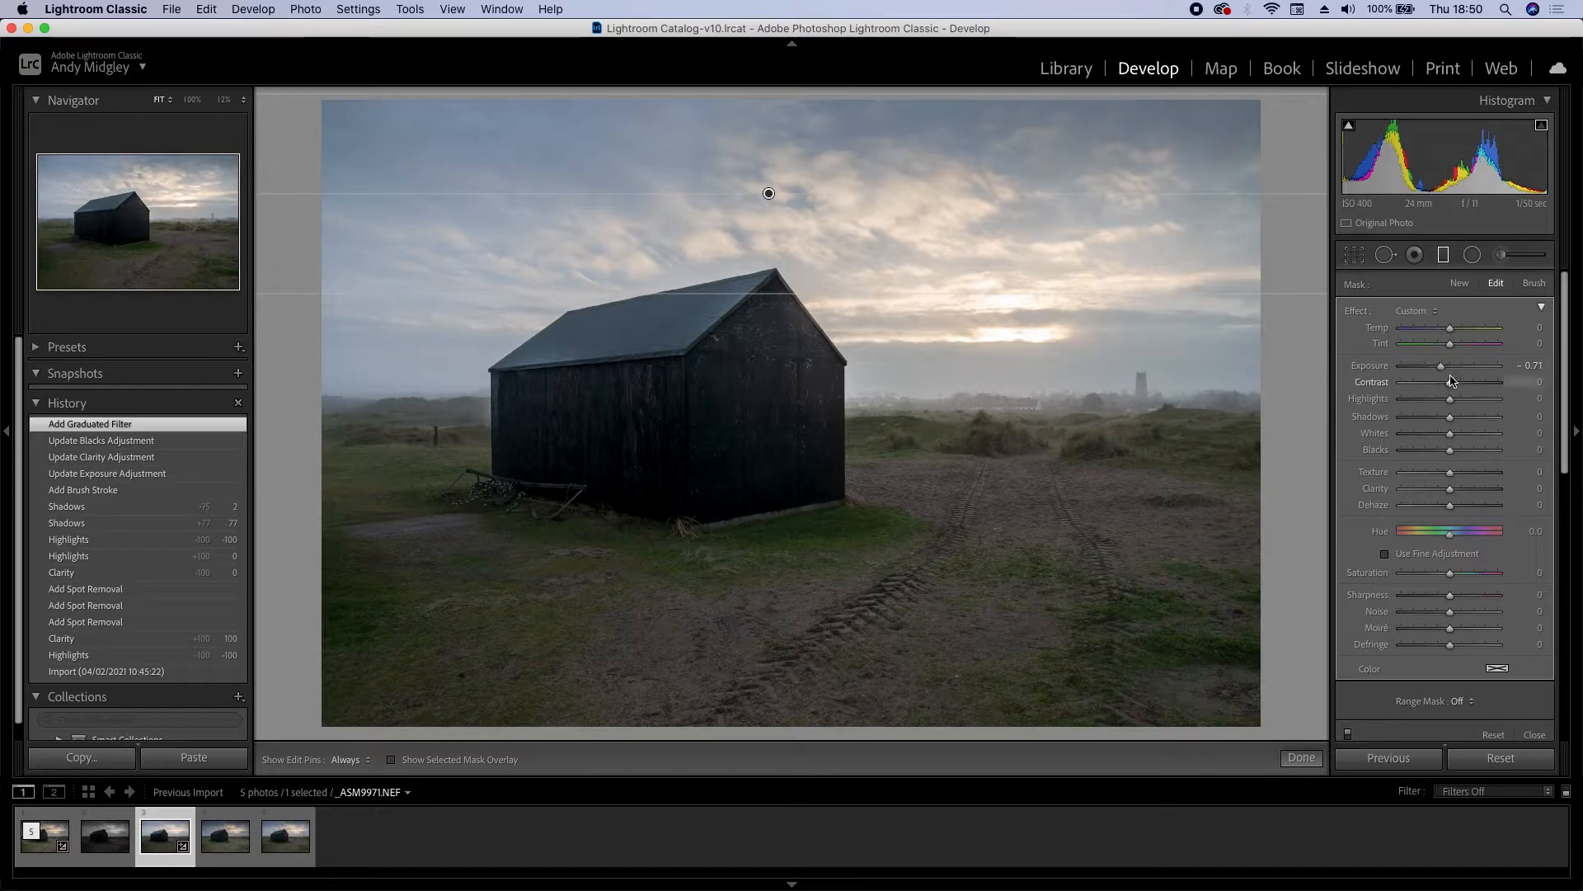
left_click_drag(1443, 371, 1441, 373)
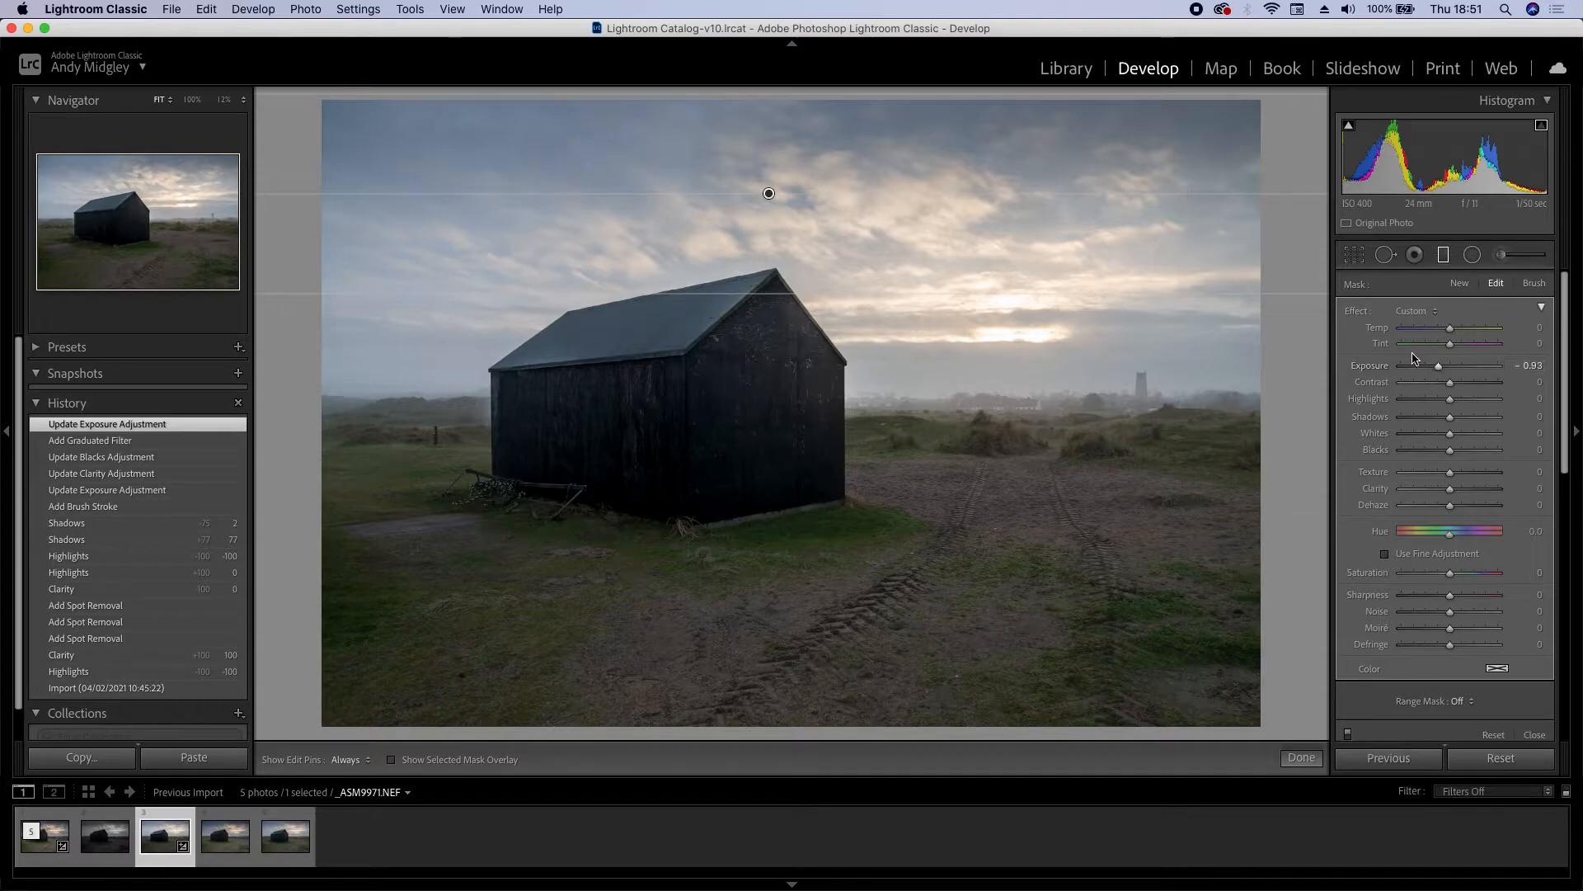
- Open the photo in Color Efex Pro 4 as a copy with Lightroom adjustments
left_click(308, 9)
left_click(309, 11)
left_click(310, 12)
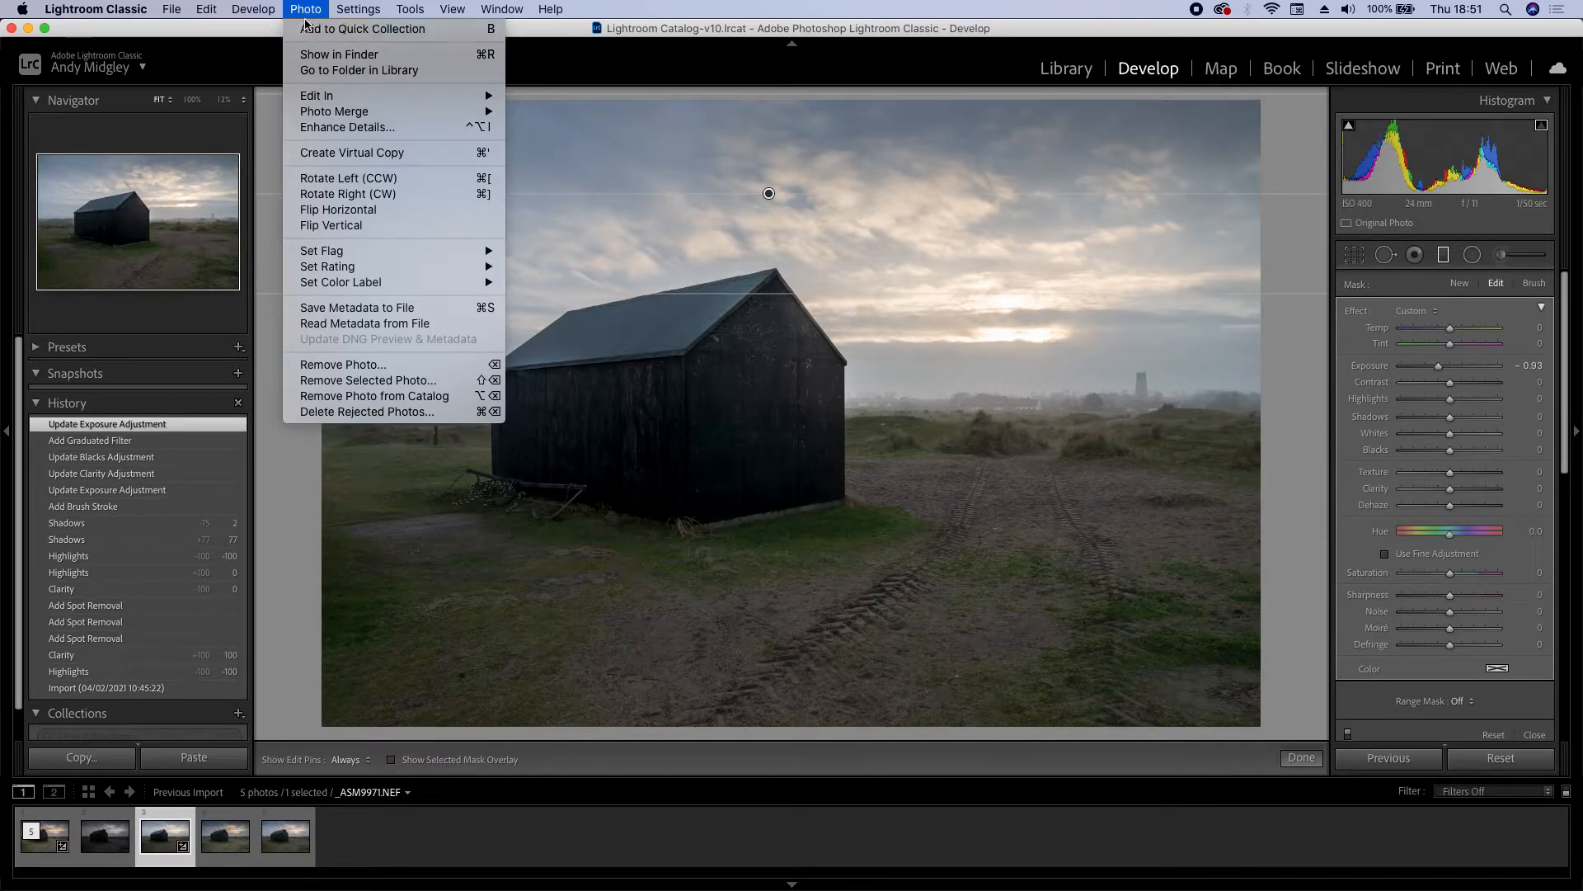
mouse_move(355, 97)
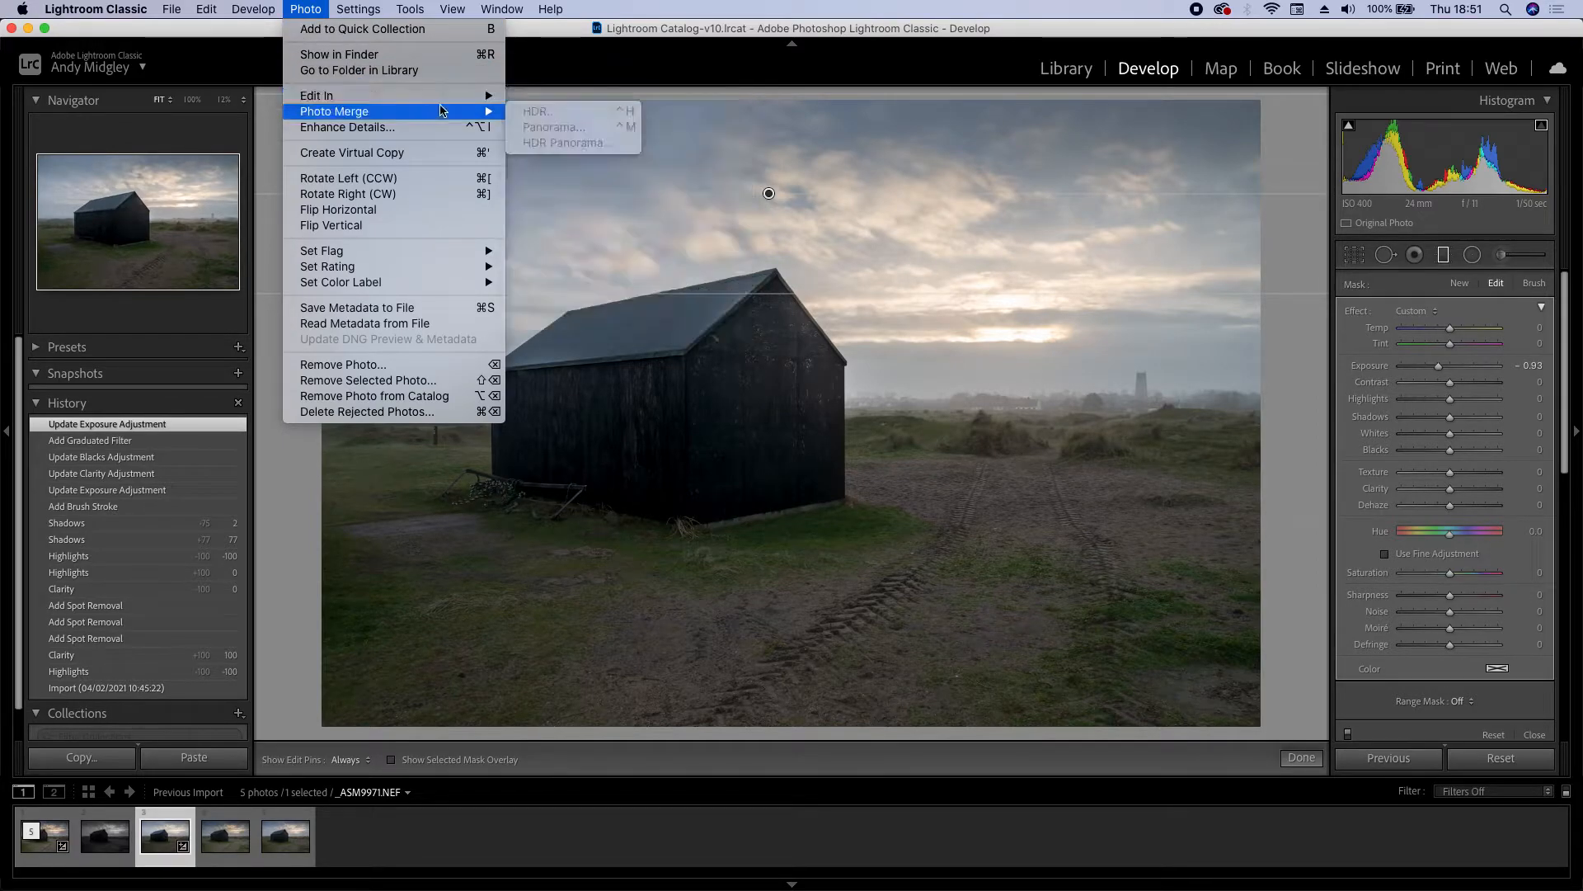
left_click(547, 150)
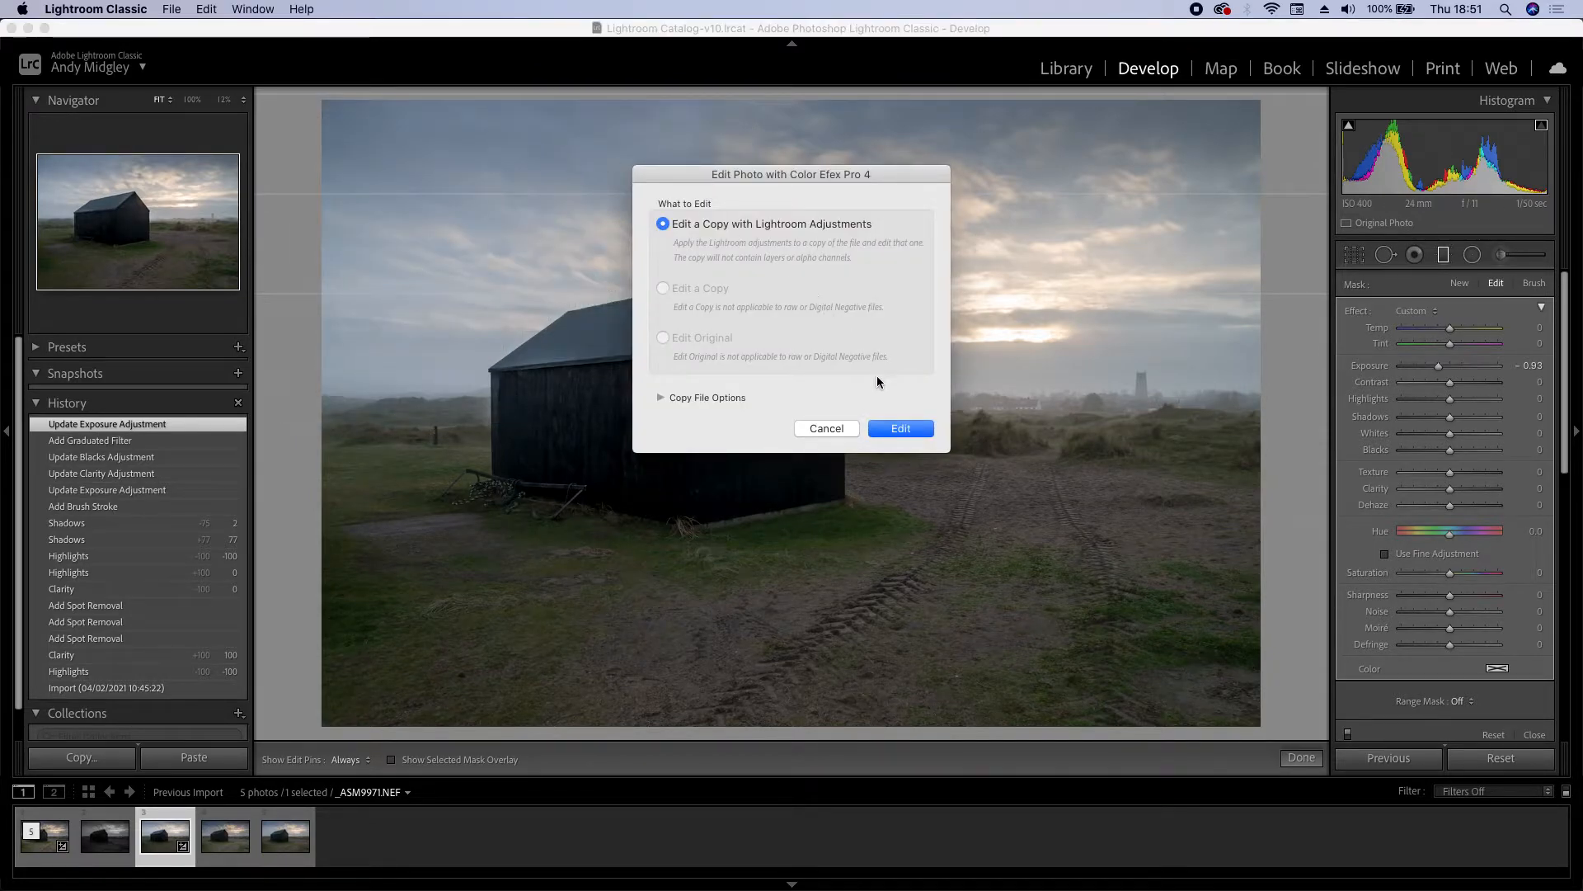
left_click(891, 427)
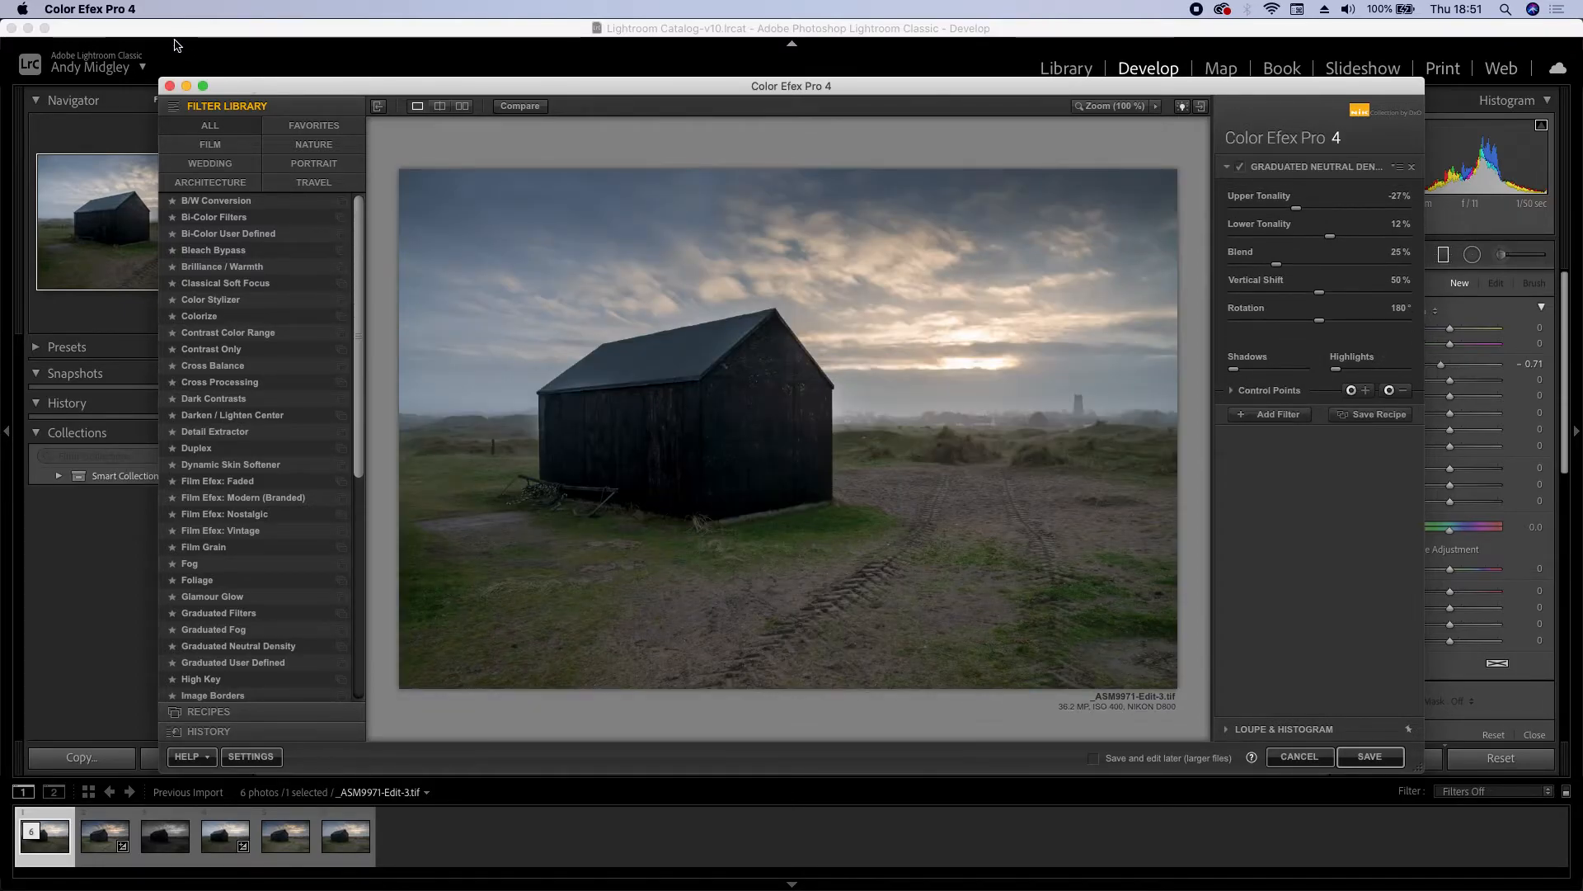
- Set the Graduated Neutral Density filter's Upper Tonality to -29%, slightly raise Lower Tonality and Blend, and save the image
left_click(205, 87)
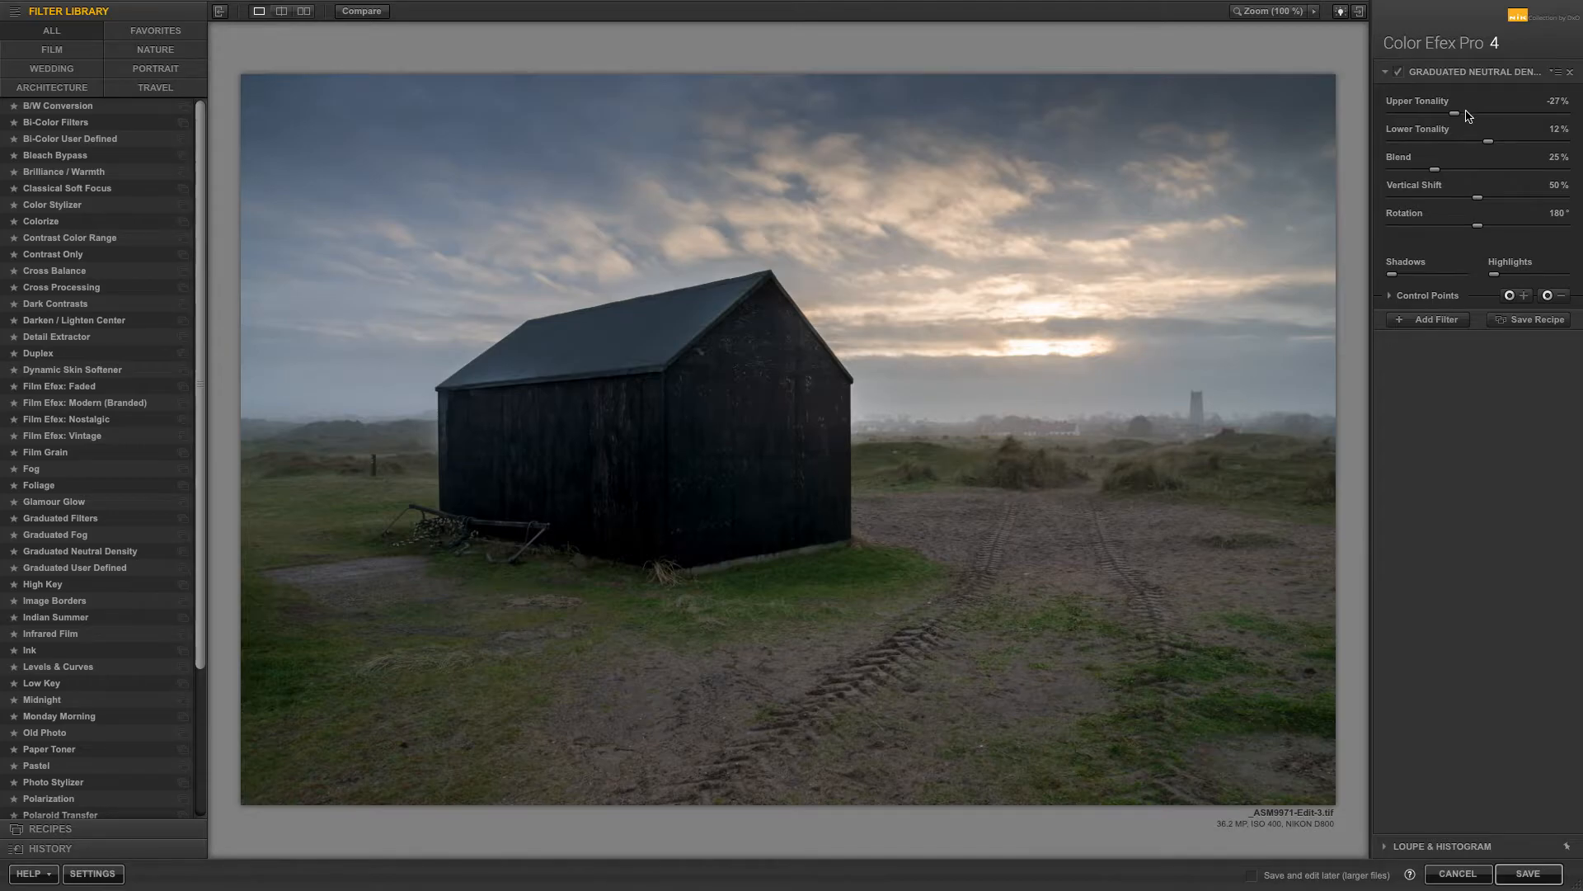
left_click_drag(1457, 121, 1451, 124)
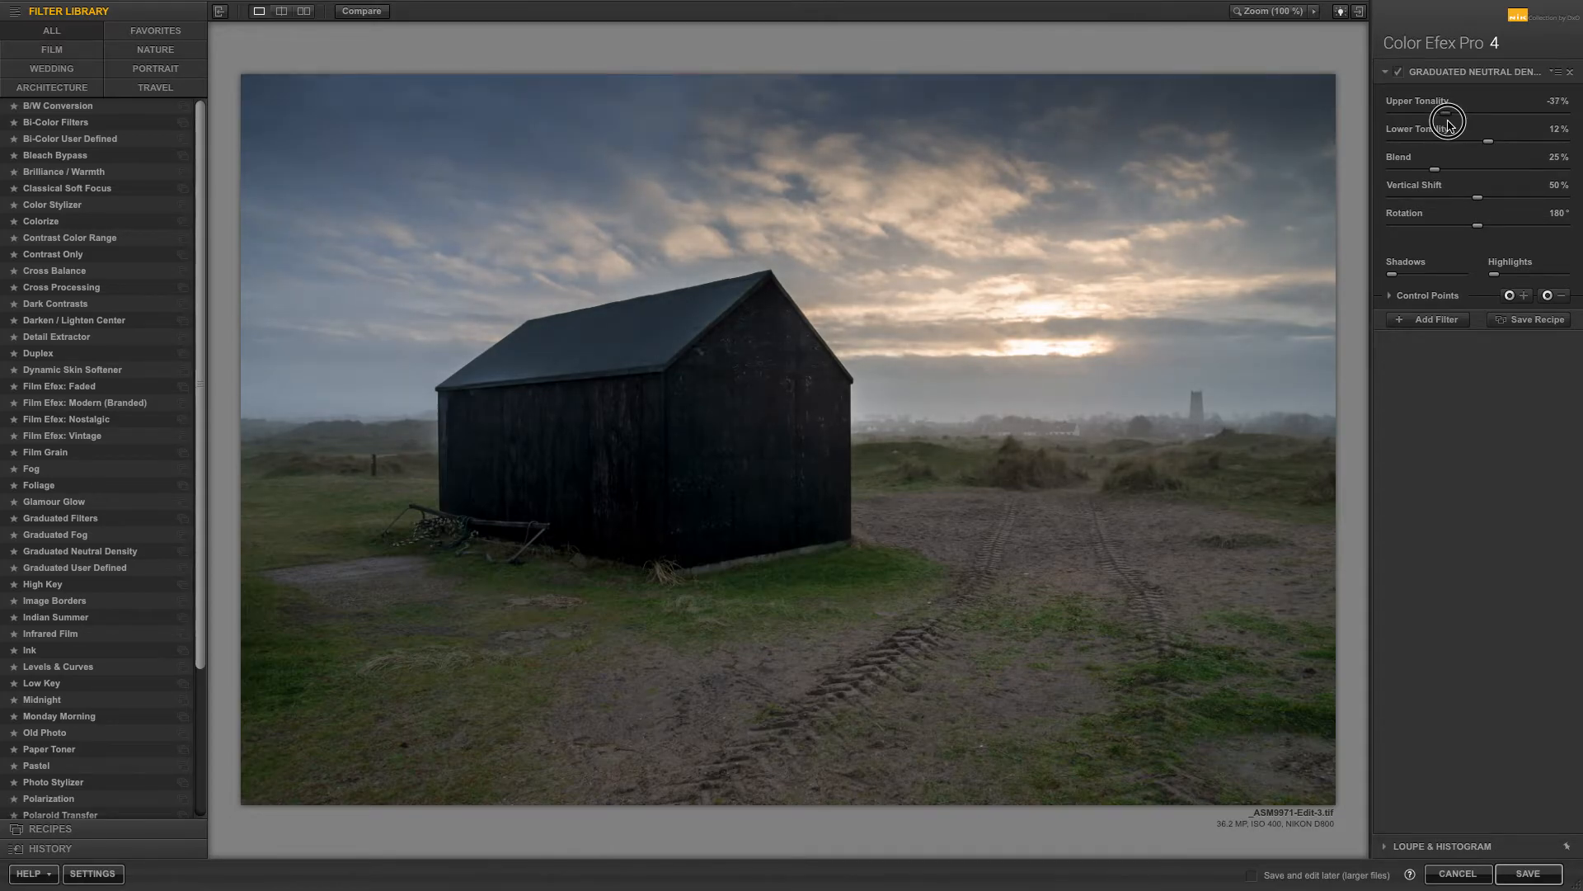
left_click_drag(1449, 122, 1457, 128)
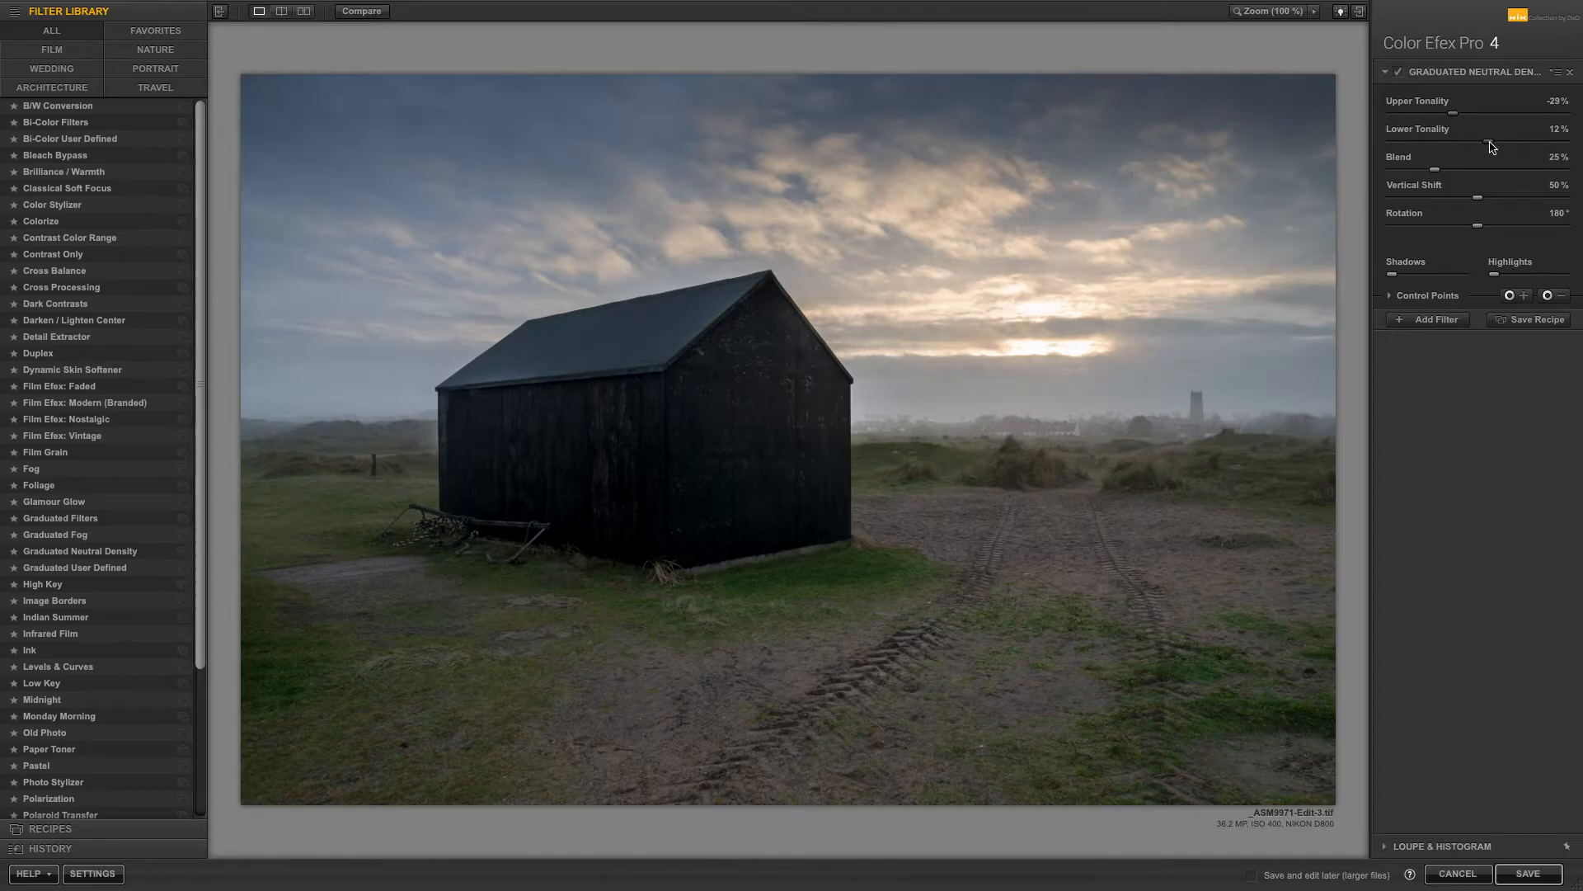
left_click_drag(1487, 147, 1495, 147)
mouse_move(1440, 175)
left_mouse_down()
mouse_move(1495, 171)
mouse_move(1417, 162)
mouse_move(1452, 172)
left_mouse_up()
left_click(1518, 876)
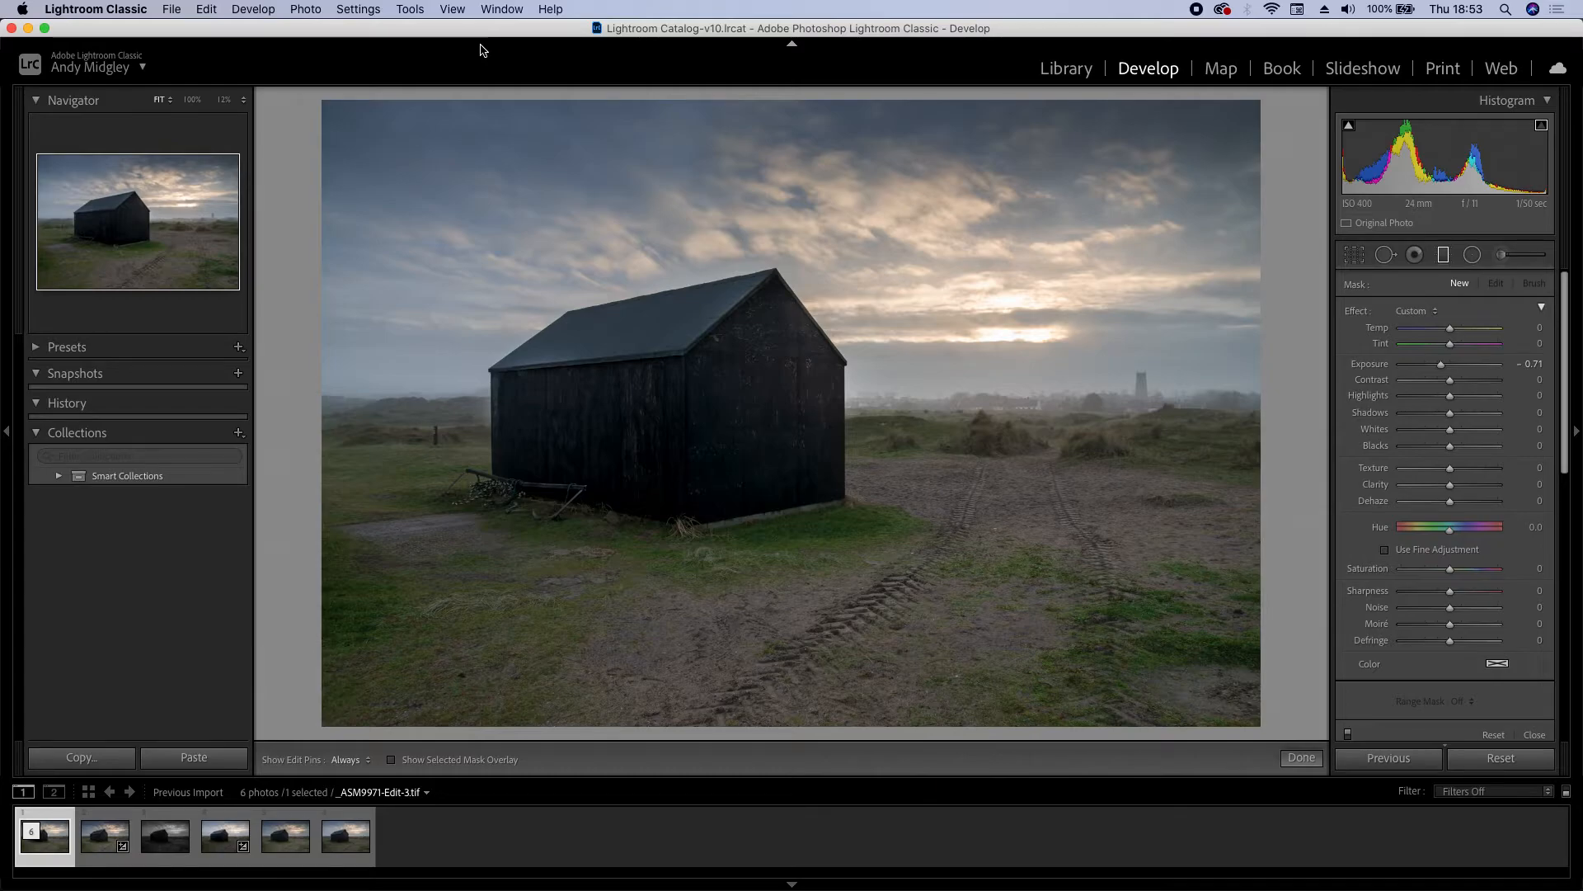
- Open the edited TIFF in Viveza 2 as a copy with Lightroom adjustments, dismissing the TIFF notice and enlarging the editor window
left_click(304, 9)
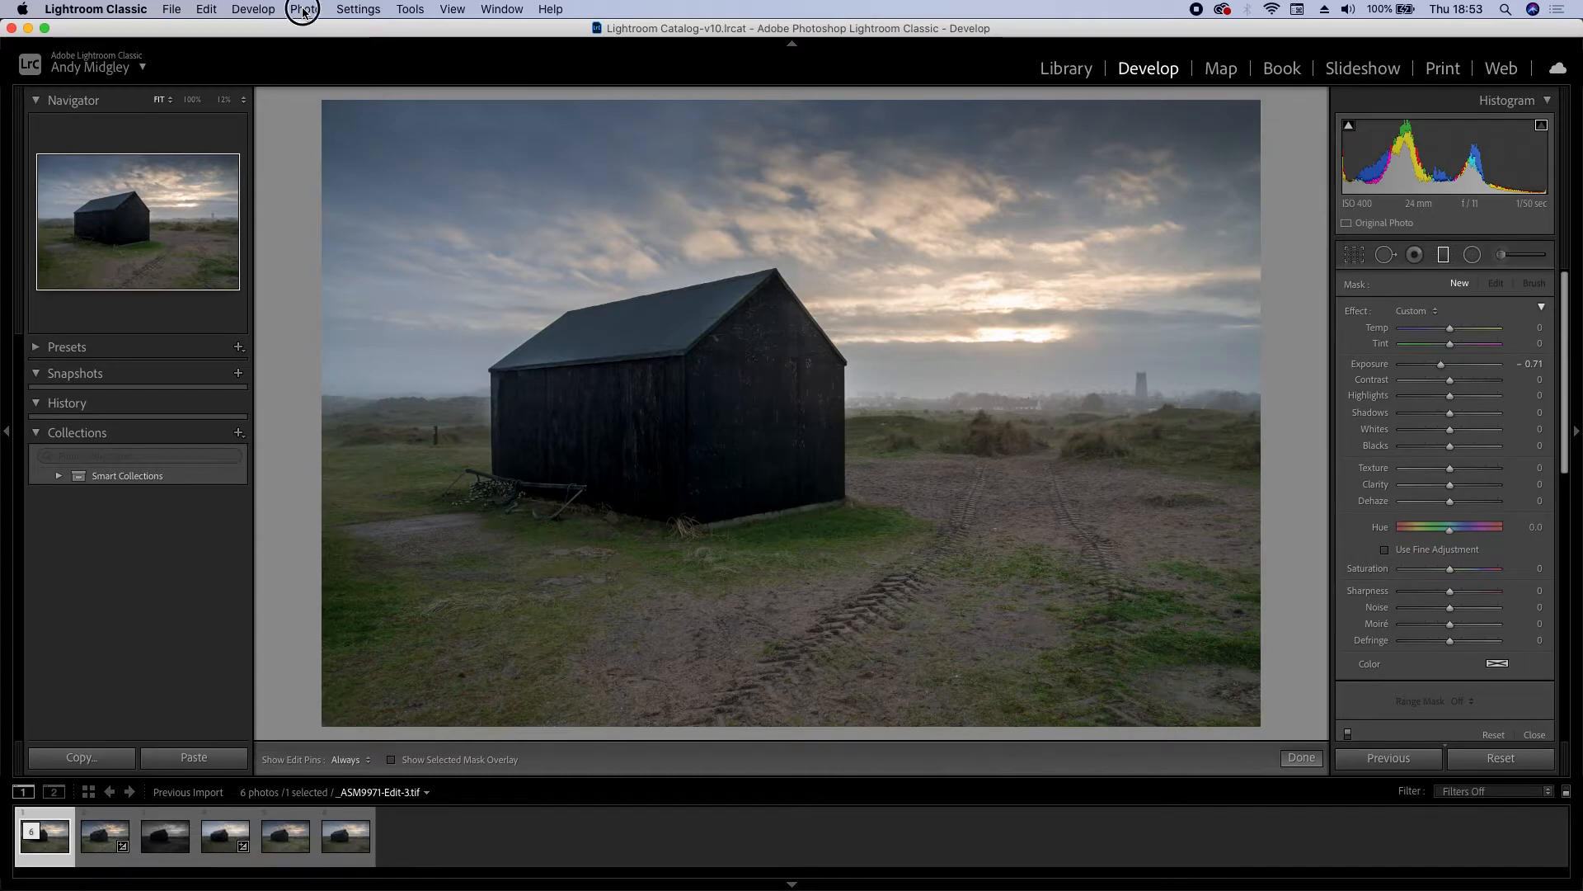
mouse_move(355, 97)
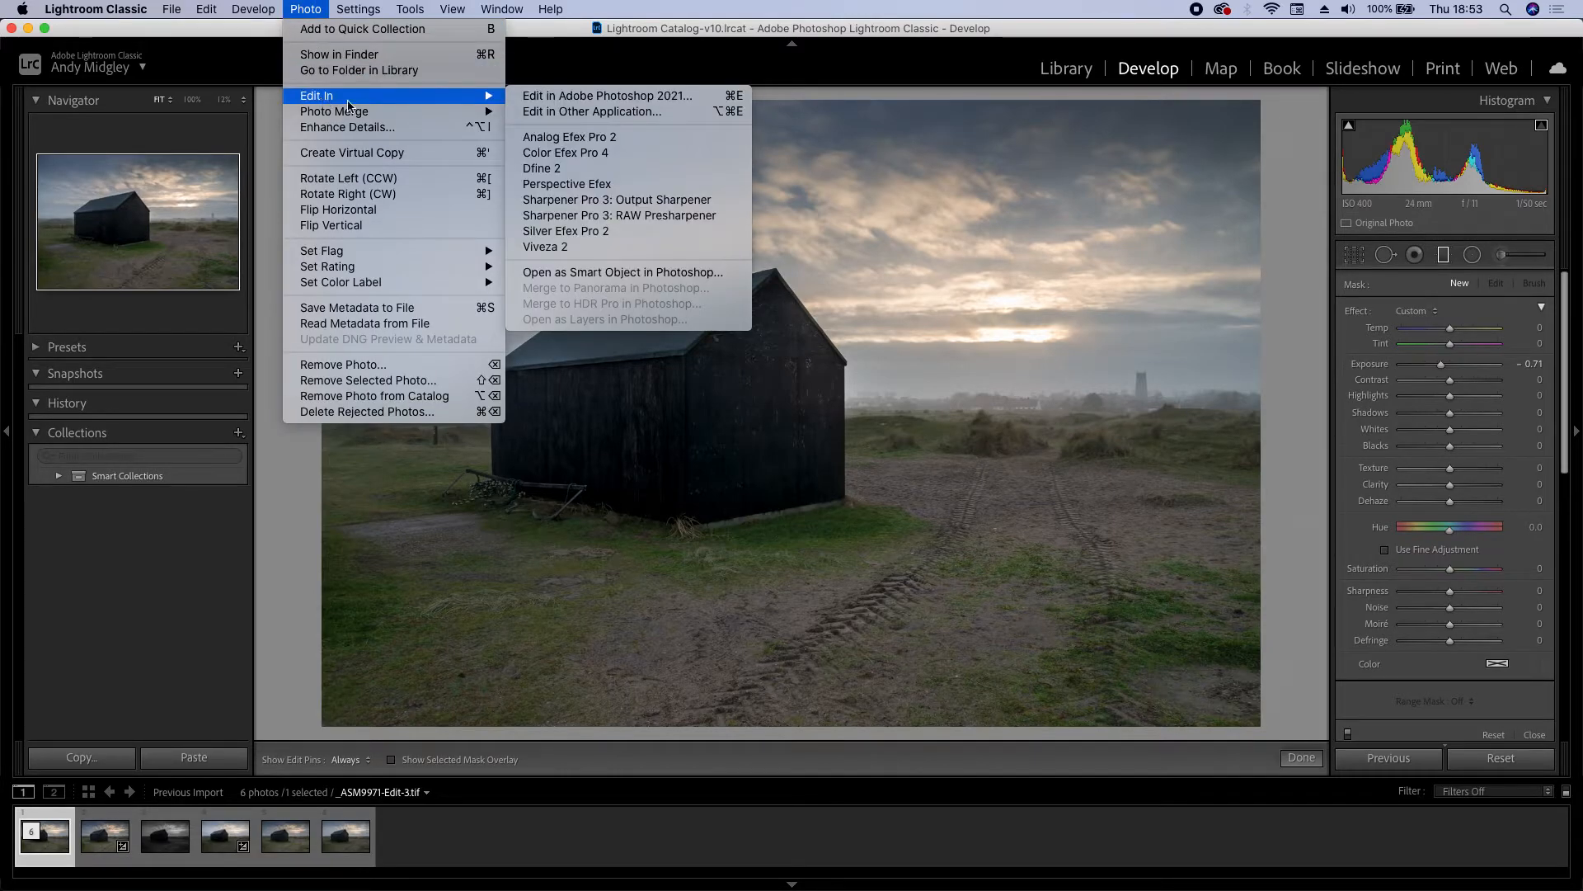
left_click(541, 245)
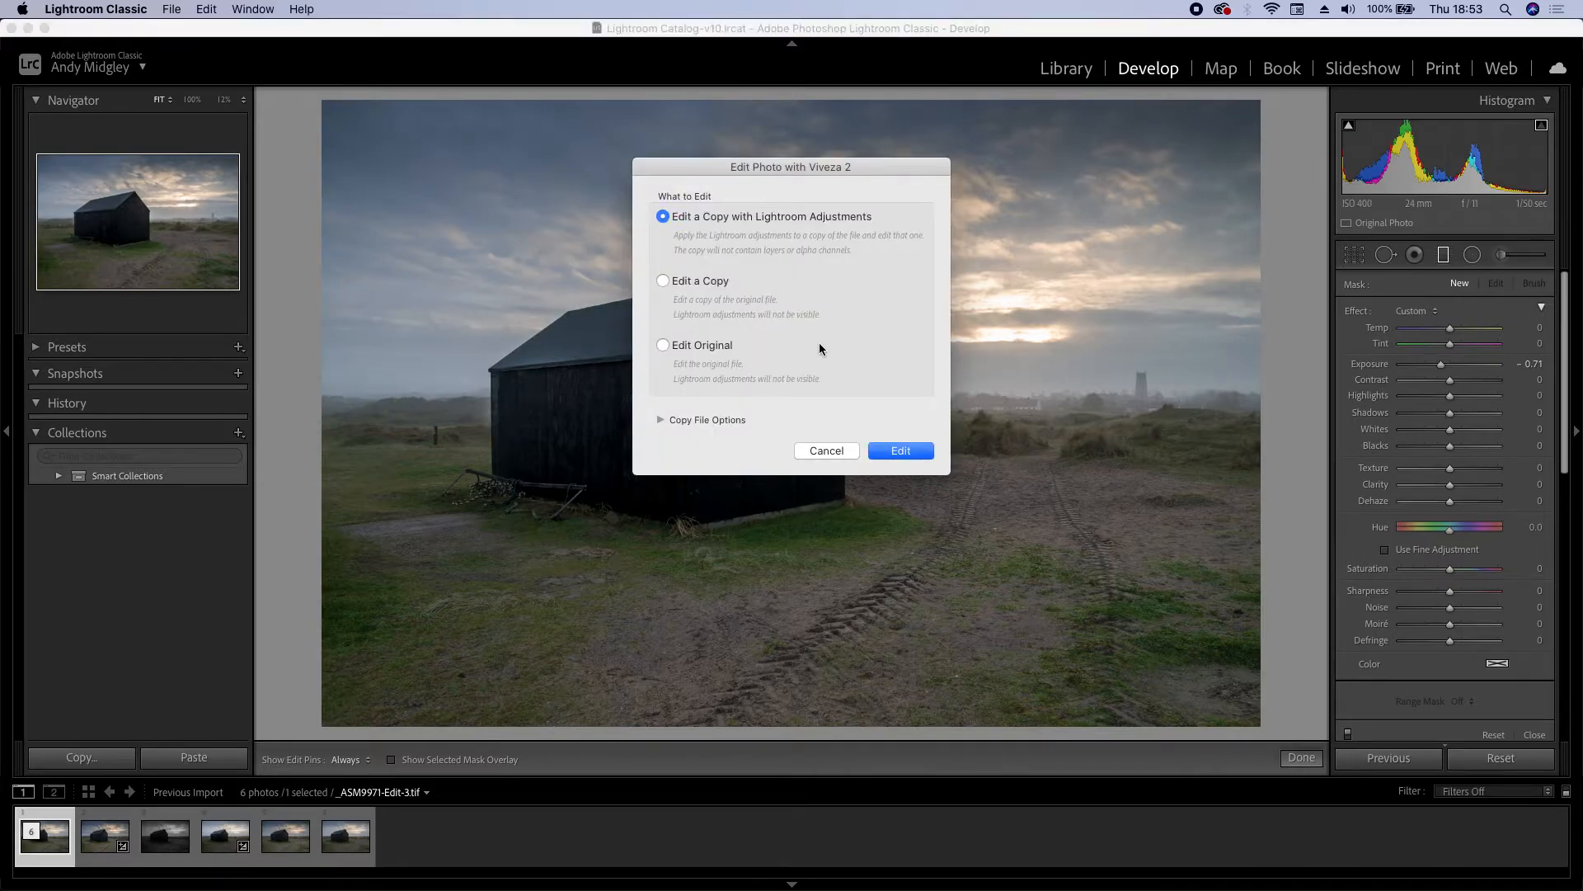
left_click(903, 450)
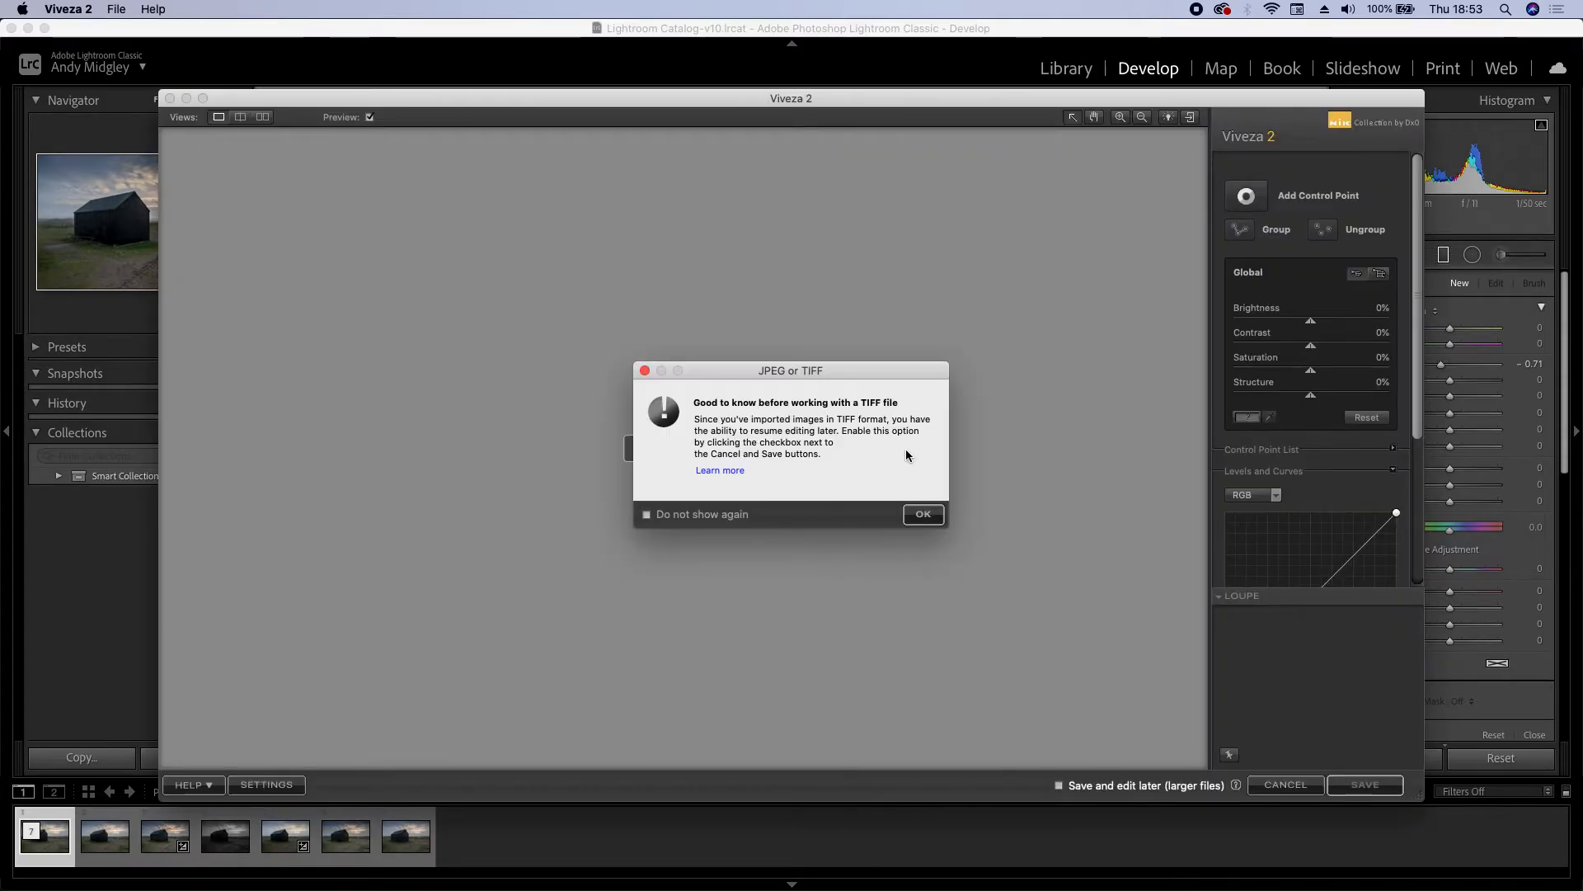
left_click(922, 514)
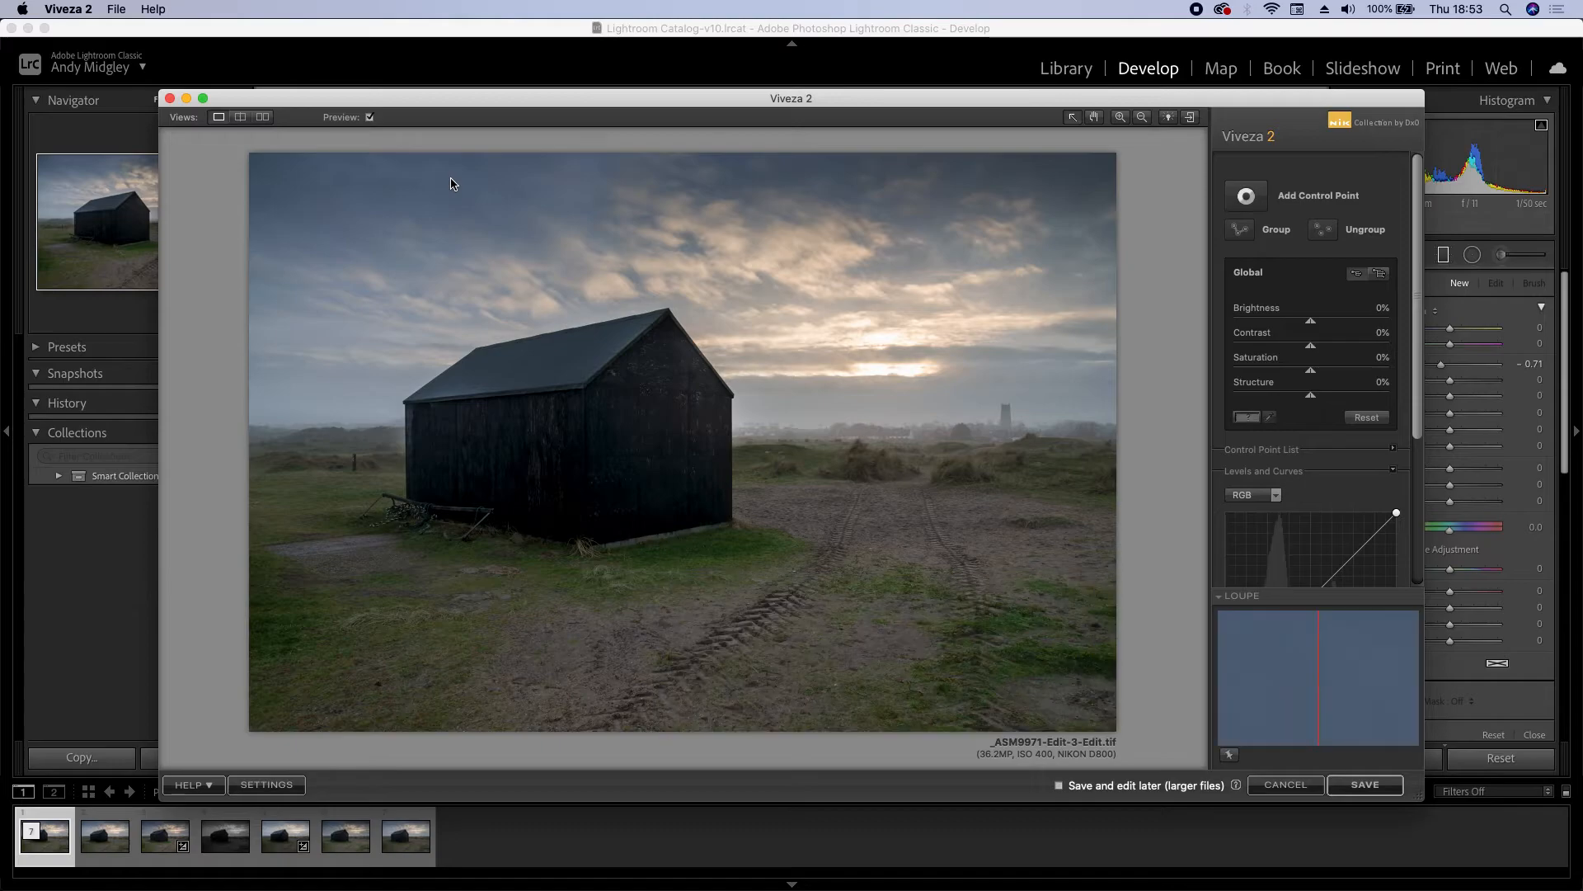
left_click(203, 99)
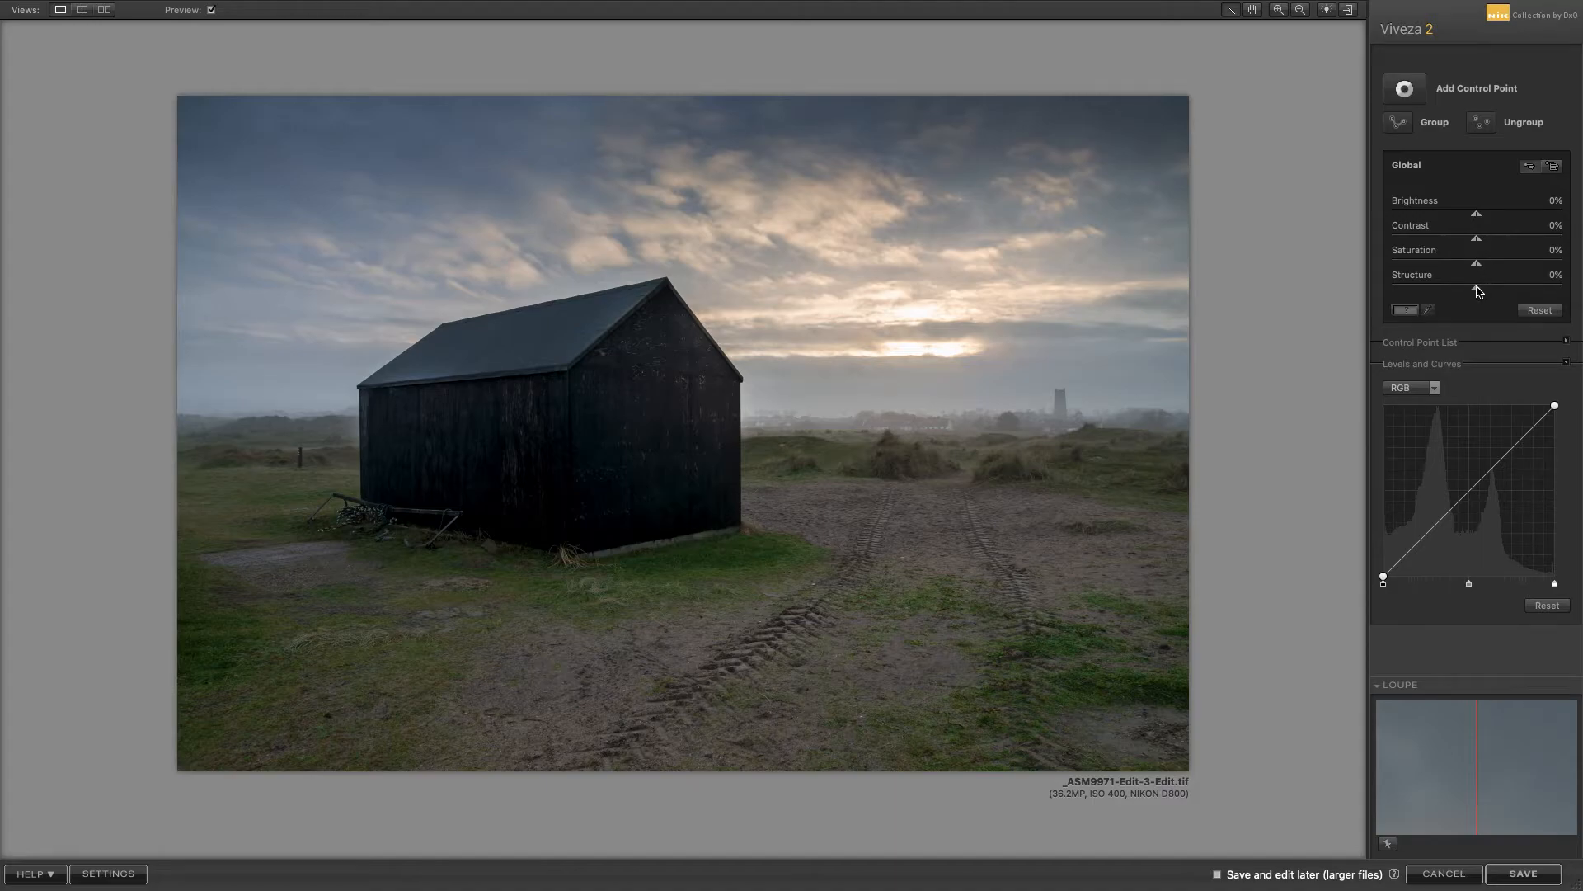
- Set the global Structure to 50% using the before-and-after comparison view, and save the image
left_click(1477, 290)
left_click_drag(1478, 290, 1526, 285)
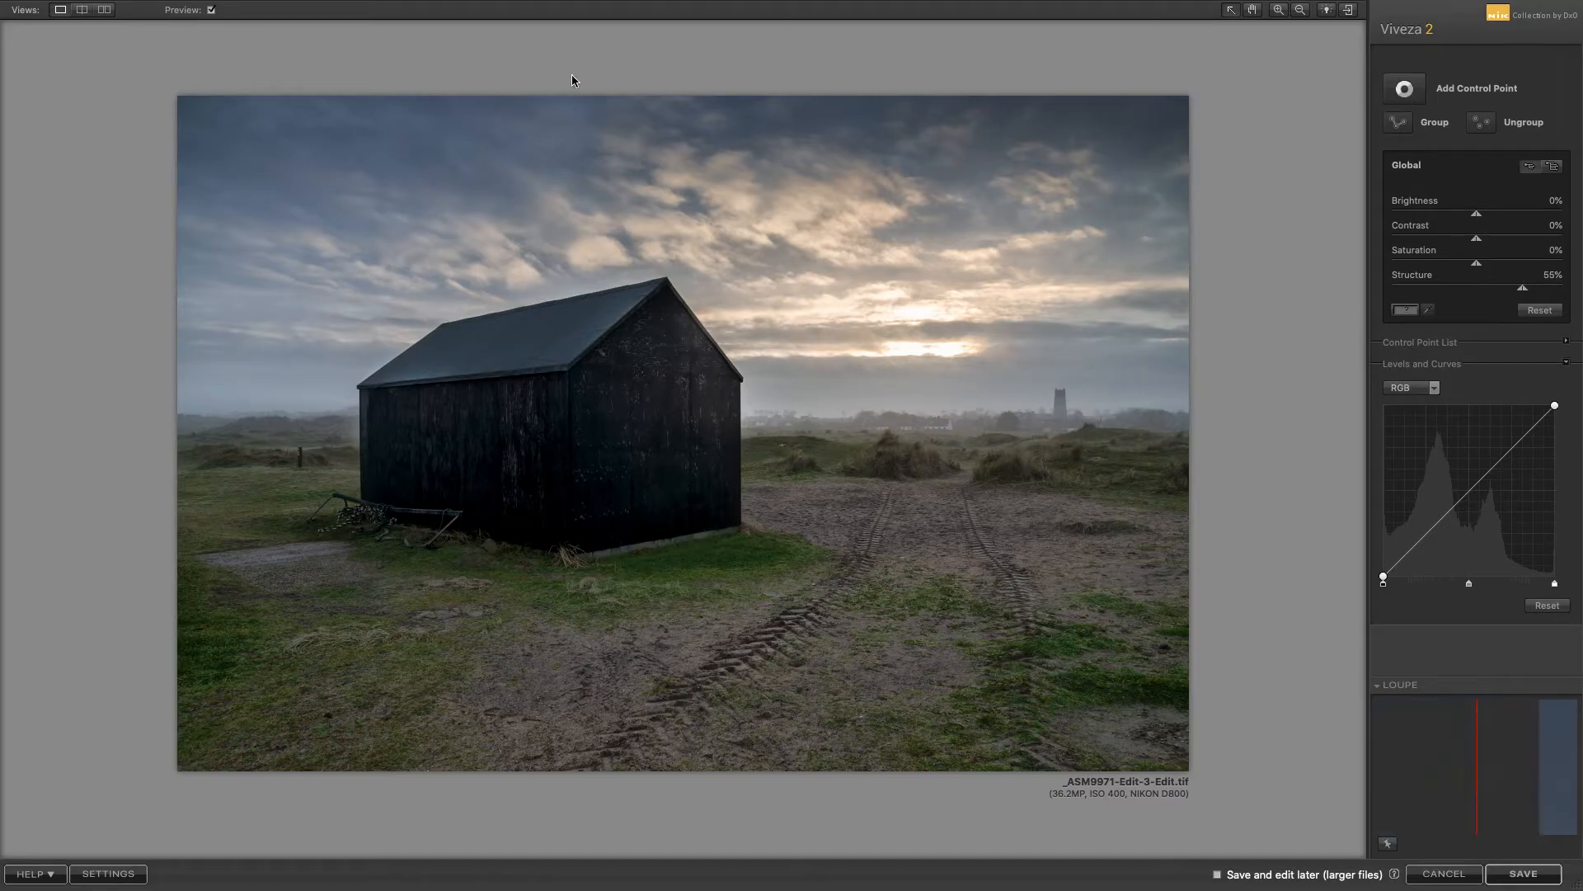
left_click(104, 10)
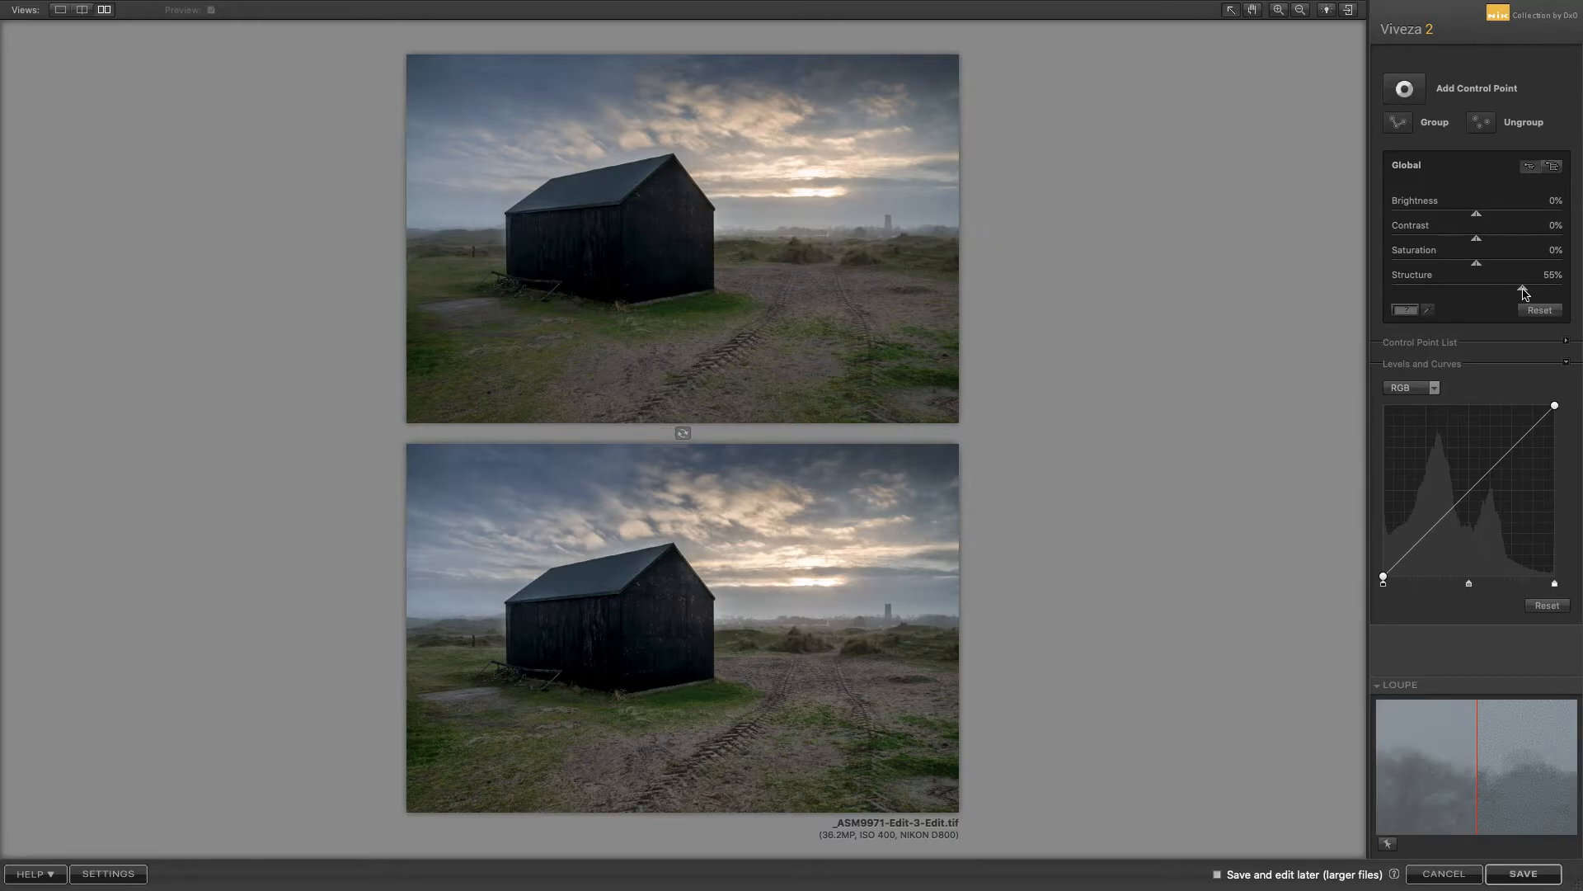
left_click_drag(1525, 291, 1572, 289)
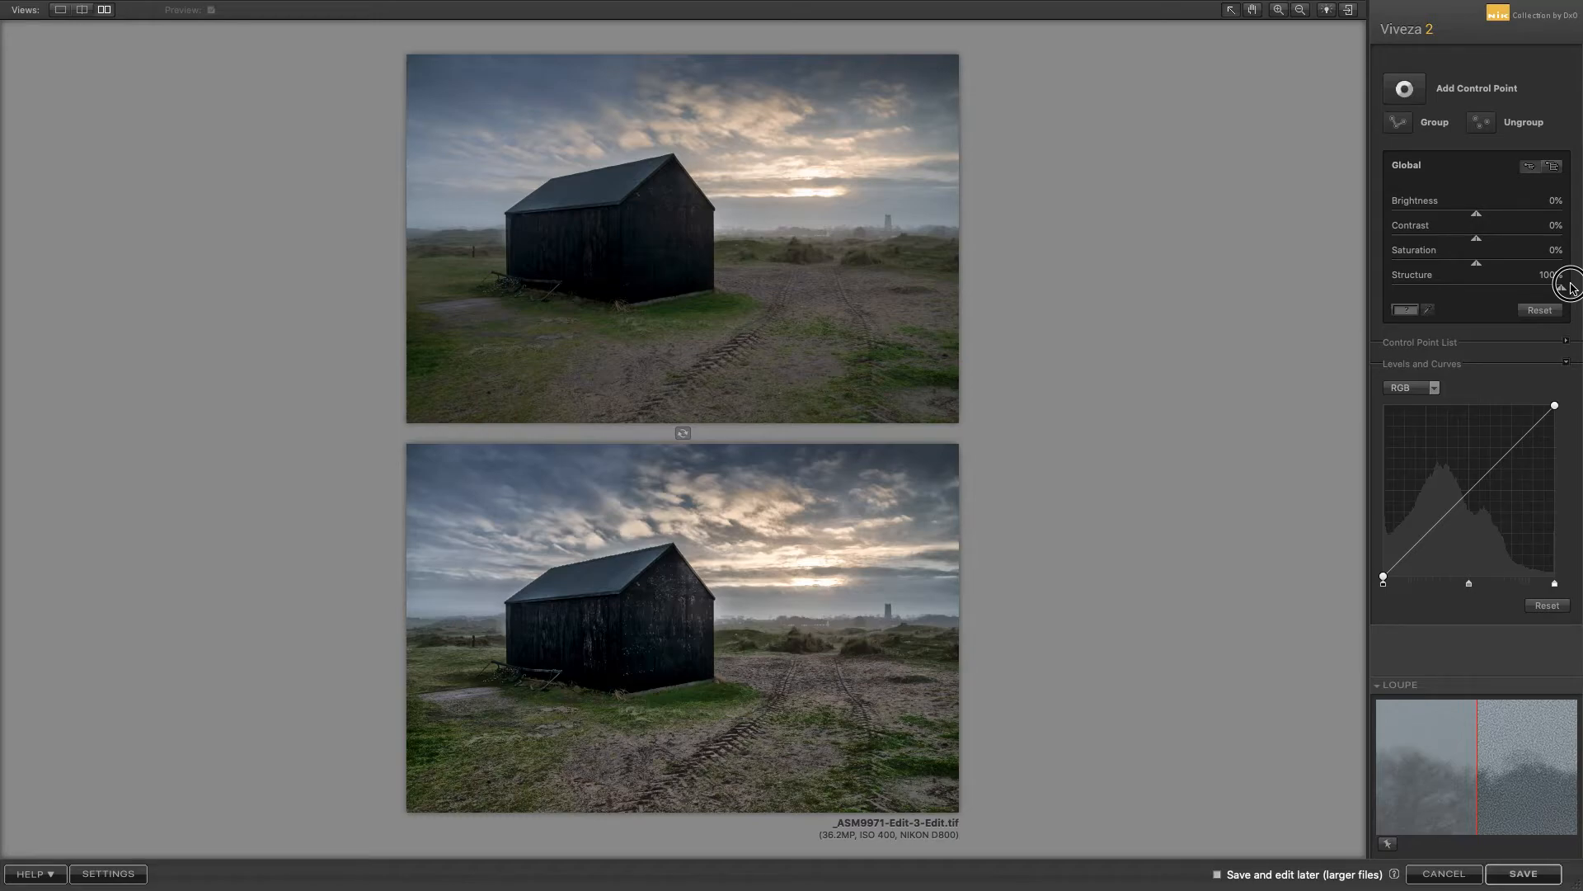
left_click_drag(1572, 288, 1522, 295)
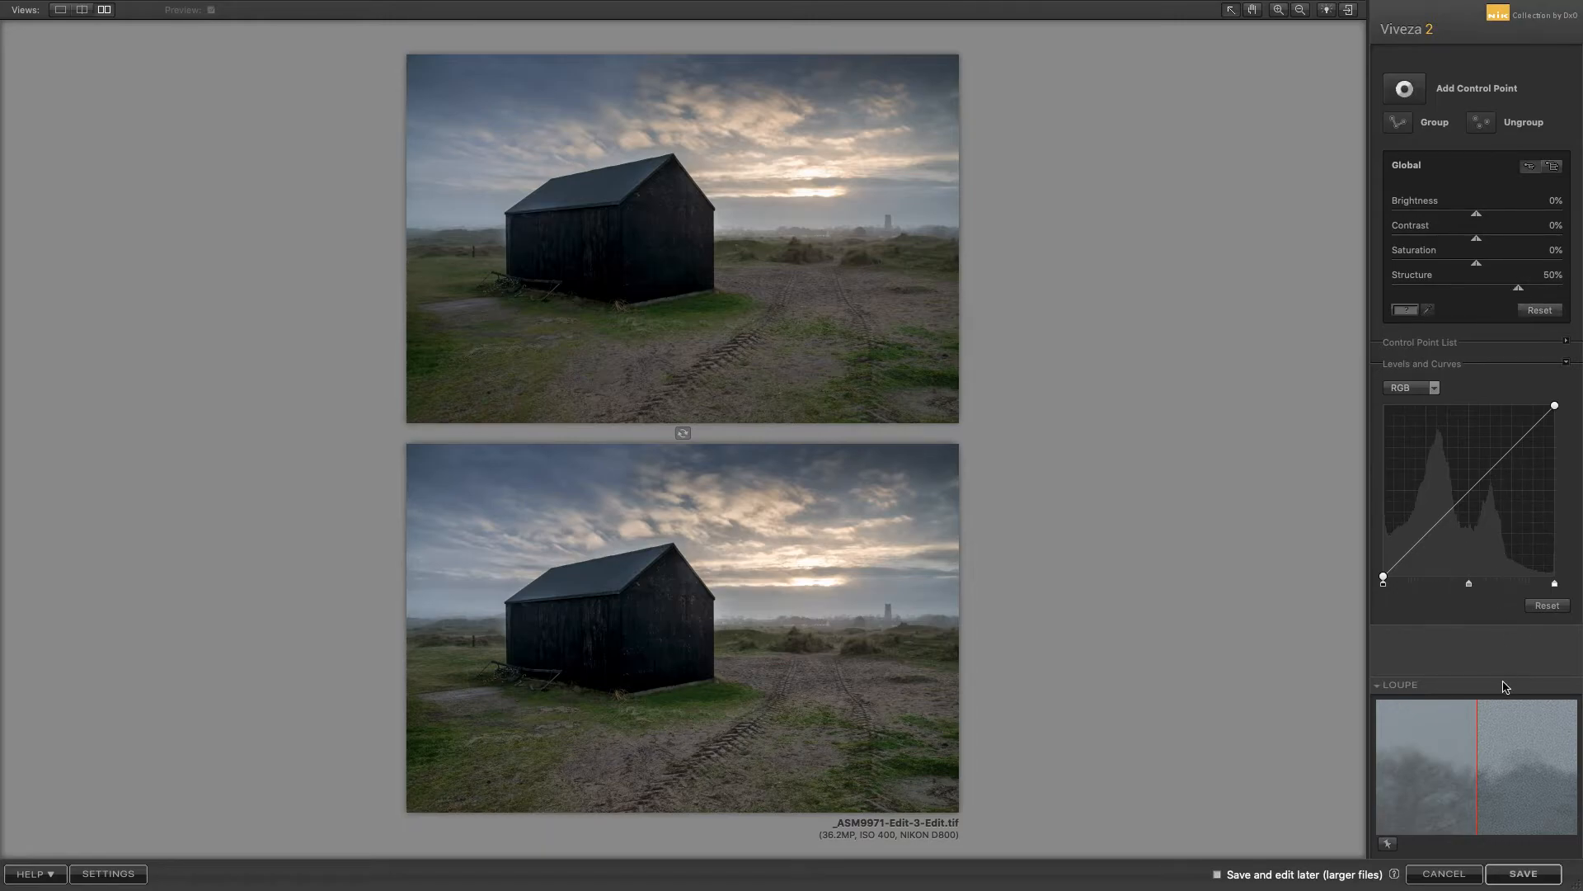
left_click(1523, 876)
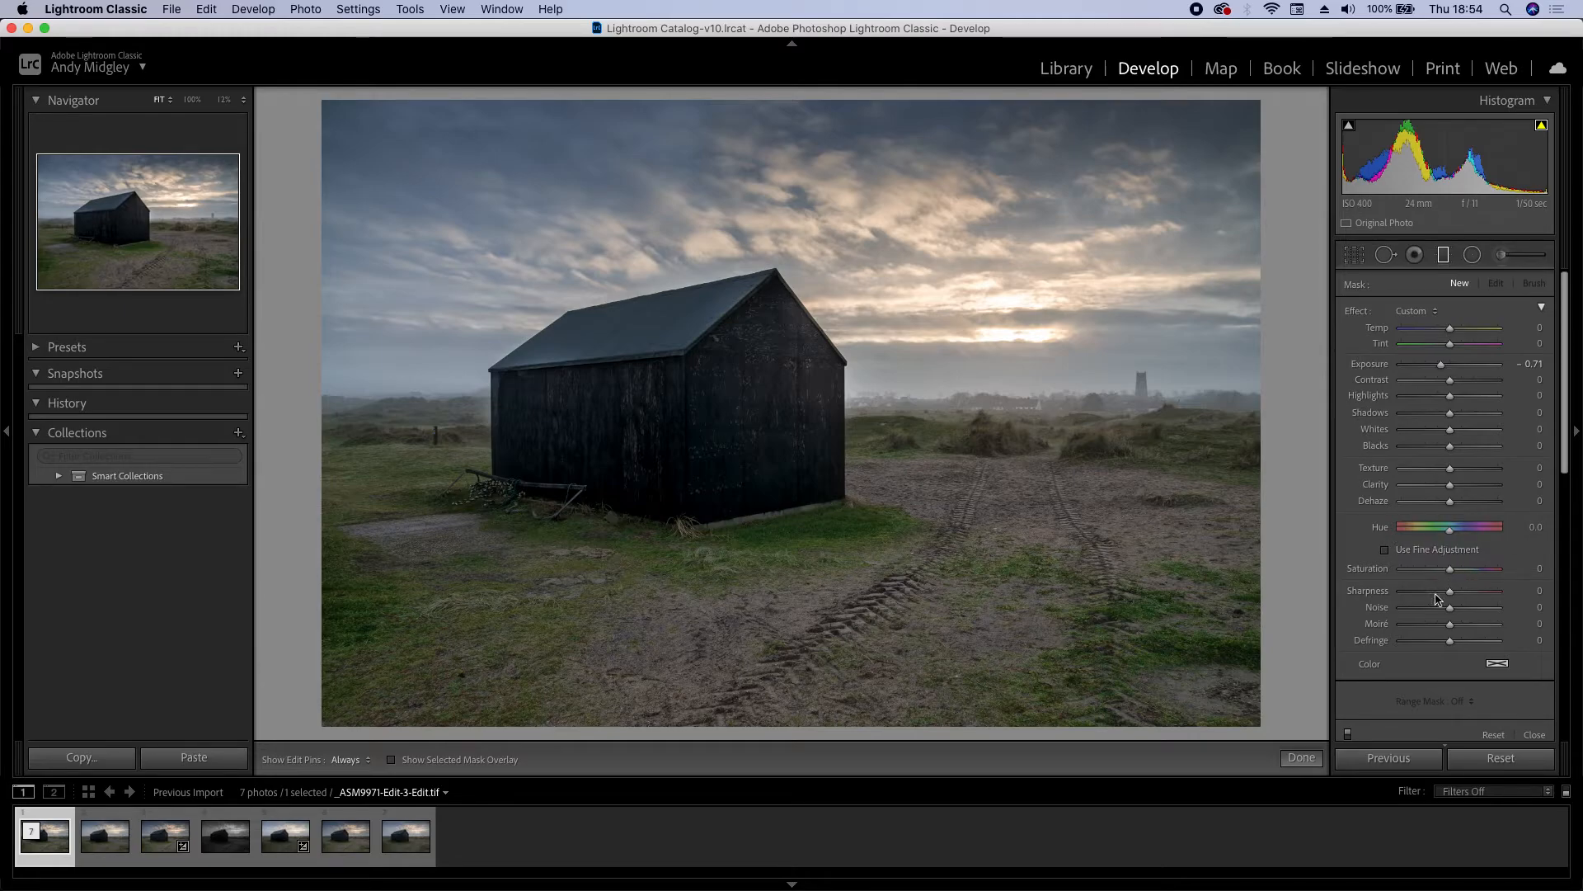
- Finish the graduated filter adjustment and display the complete set of HSL hue, saturation and luminance sliders
scroll(1427, 627, "down", 4)
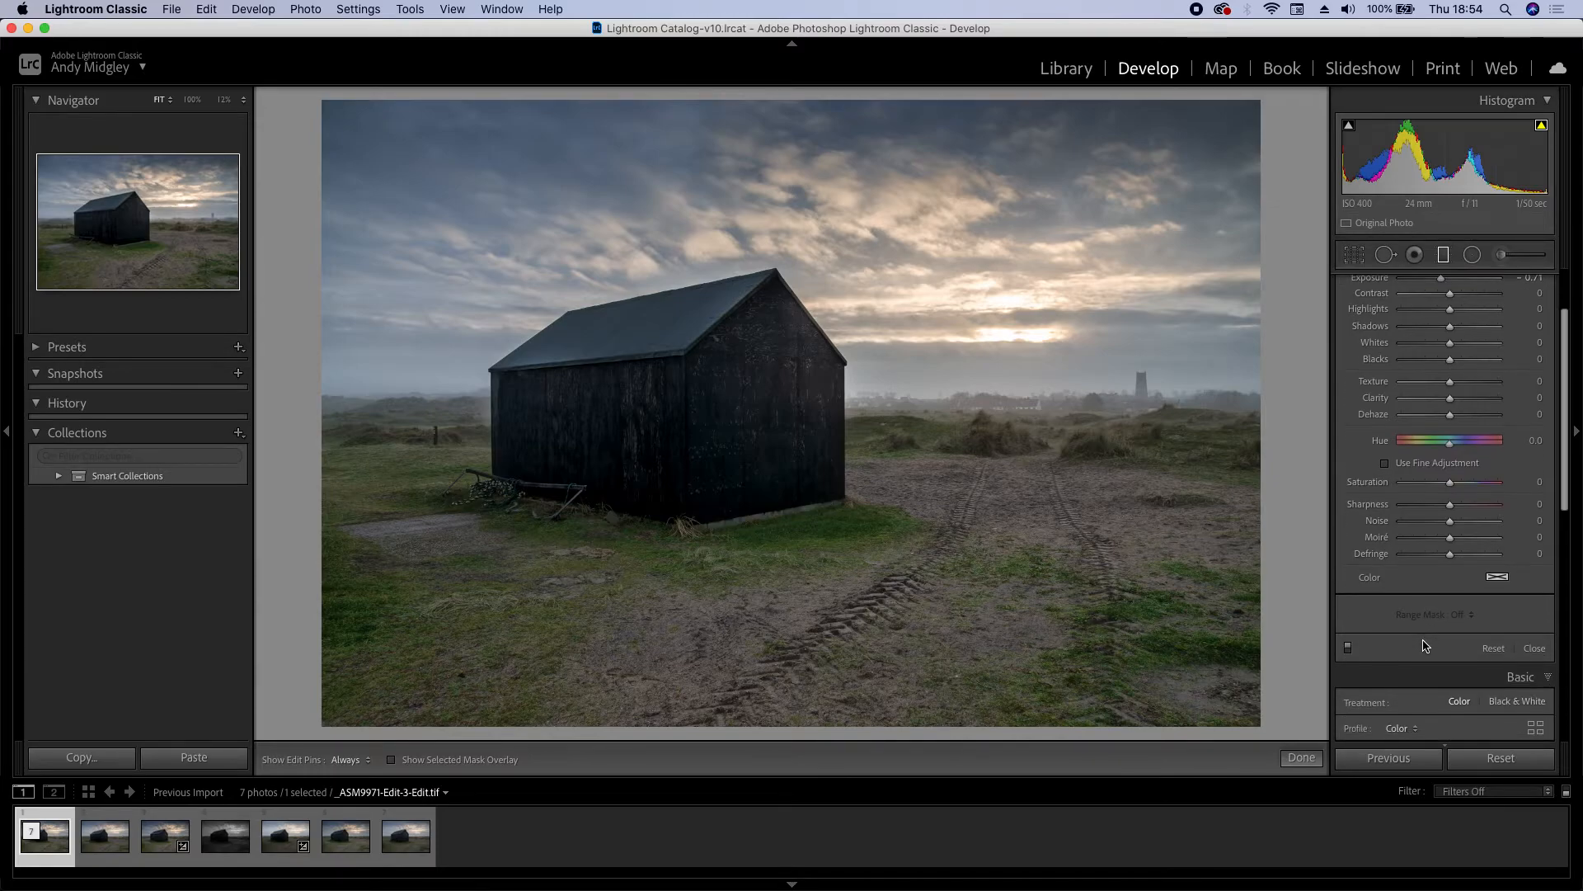
left_click(1303, 759)
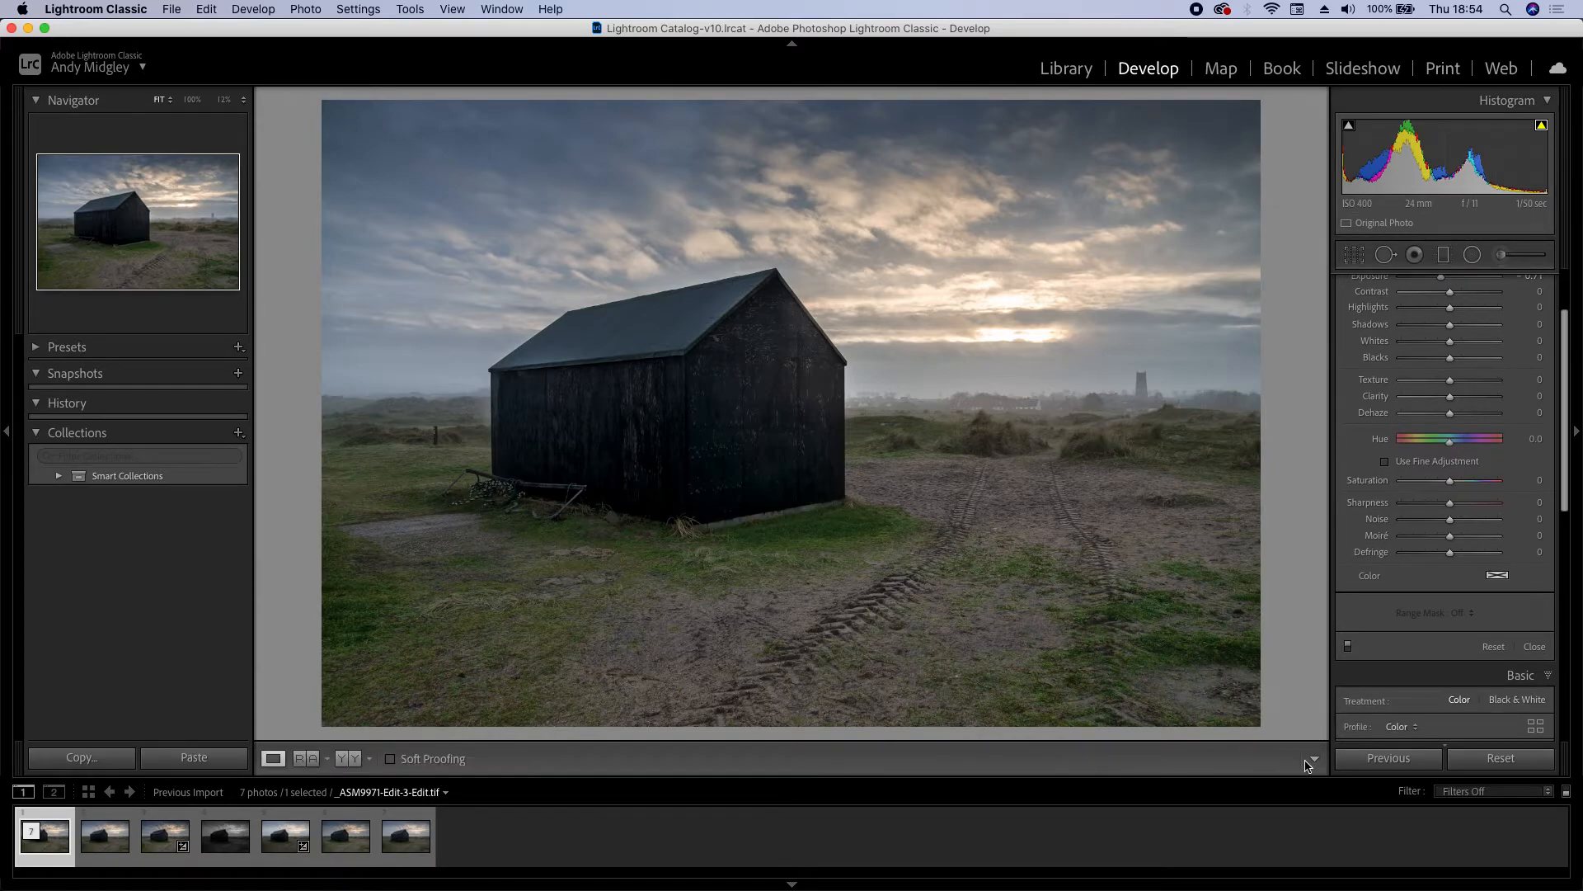
scroll(1422, 595, "down", 2)
scroll(1423, 596, "up", 1)
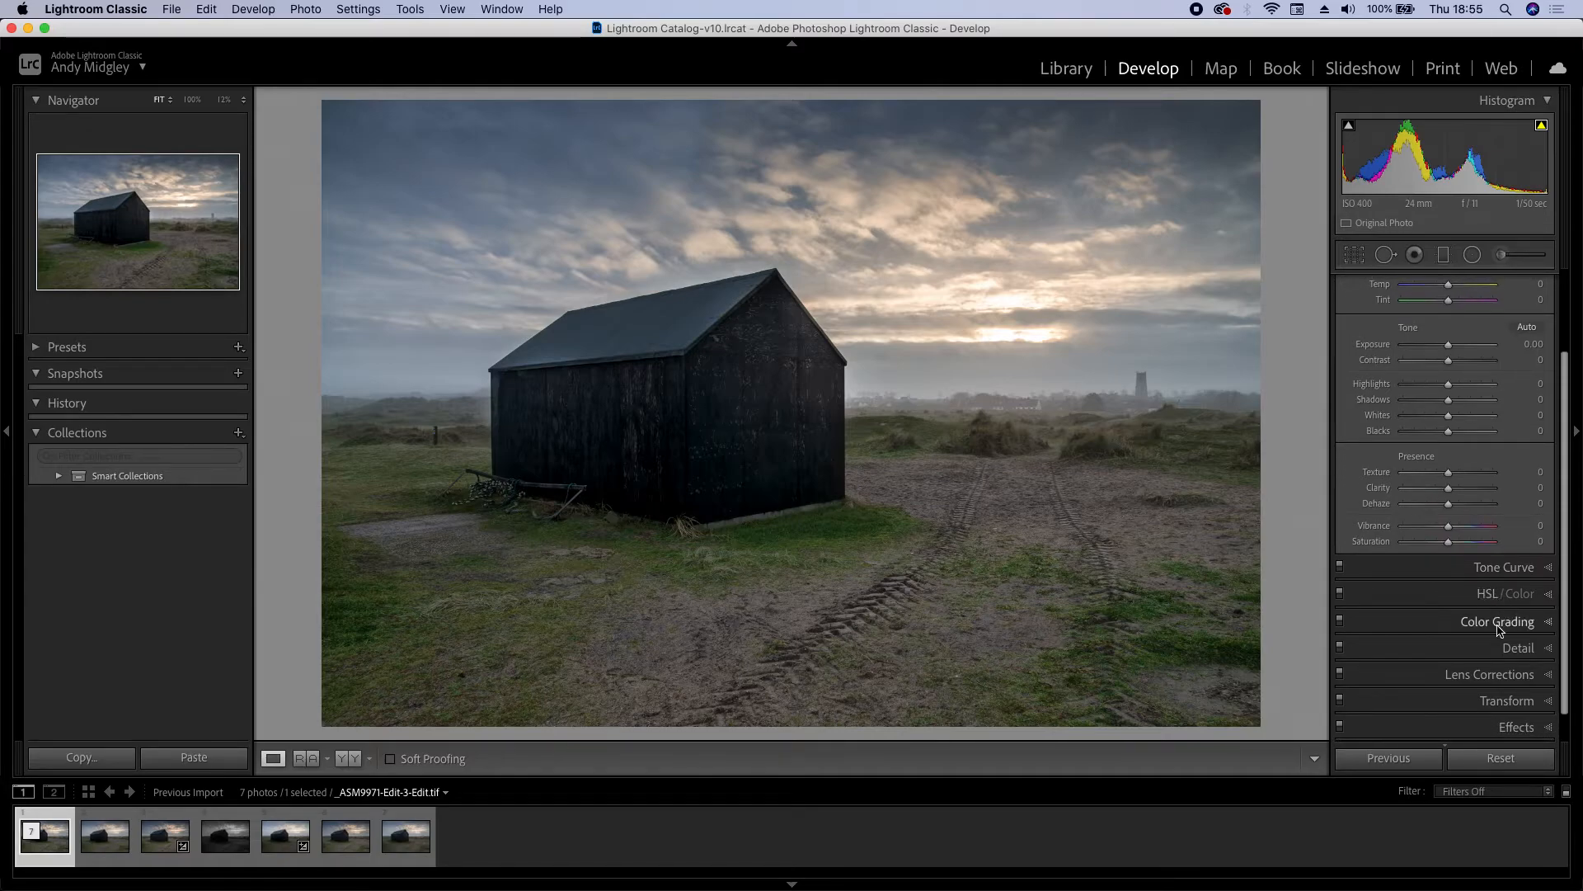
left_click(1528, 603)
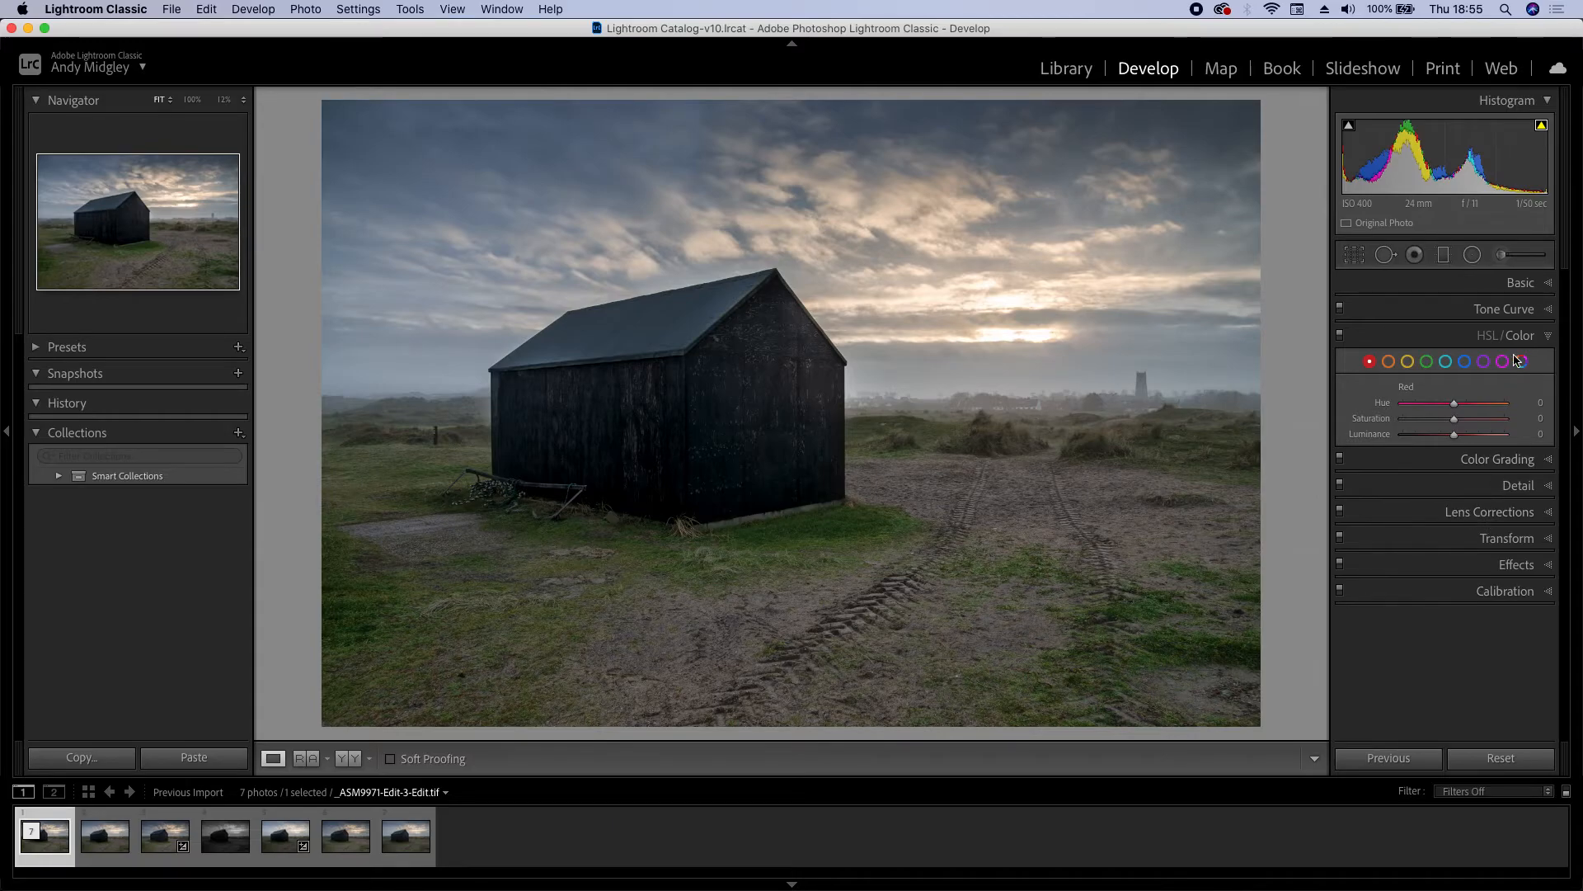
left_click(1489, 337)
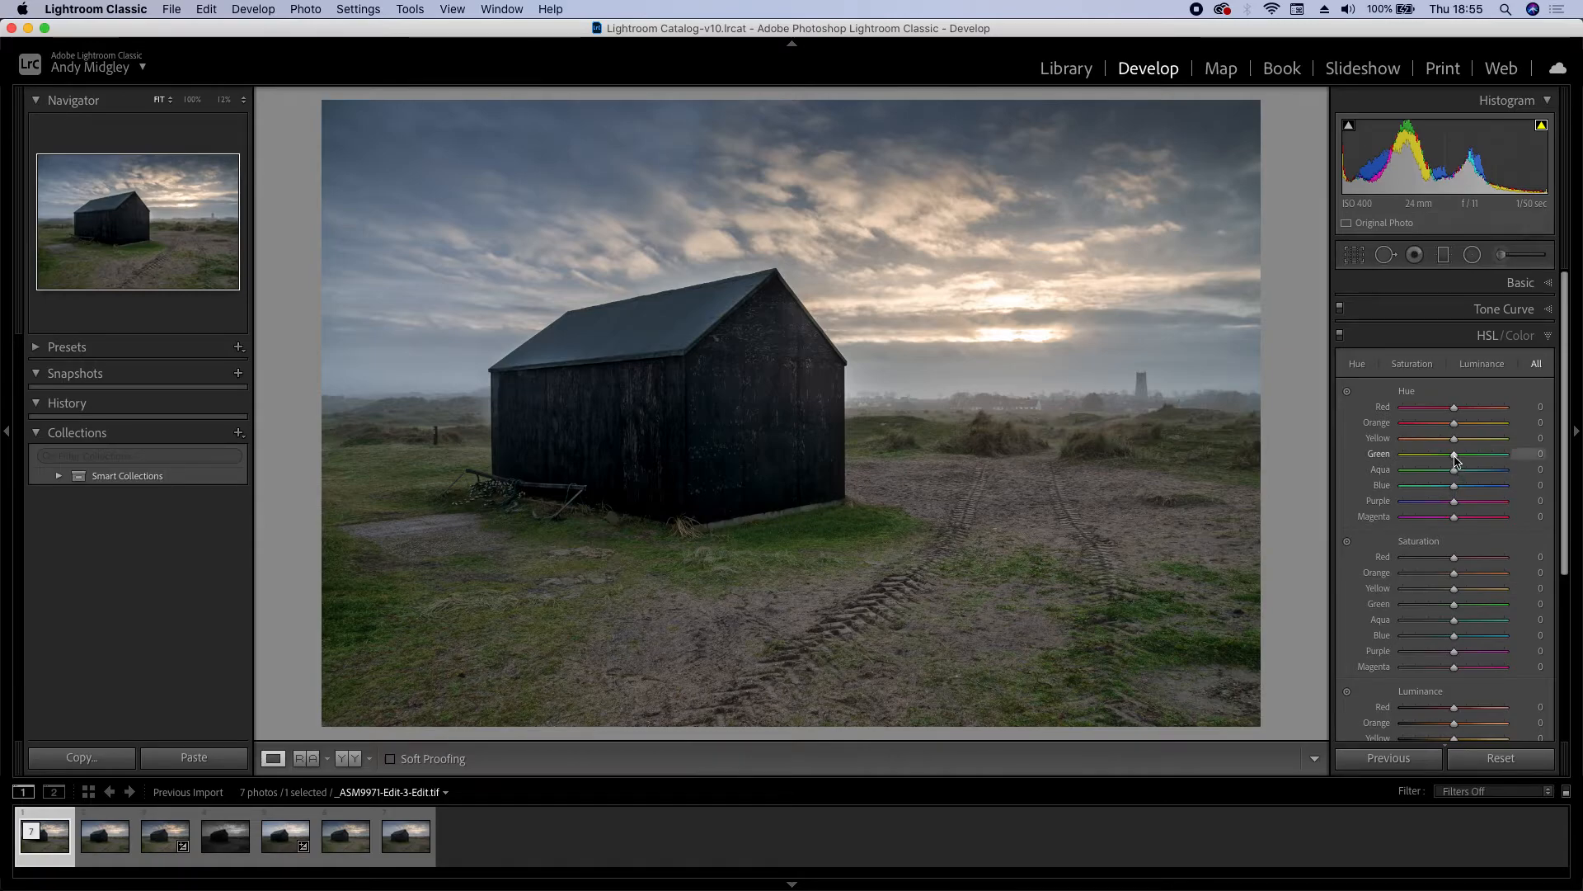
- Try a Green hue shift of -30 and return the Green hue to 0
mouse_move(1454, 455)
left_mouse_down()
mouse_move(1380, 466)
mouse_move(1489, 453)
mouse_move(1420, 458)
mouse_move(1439, 458)
left_mouse_up()
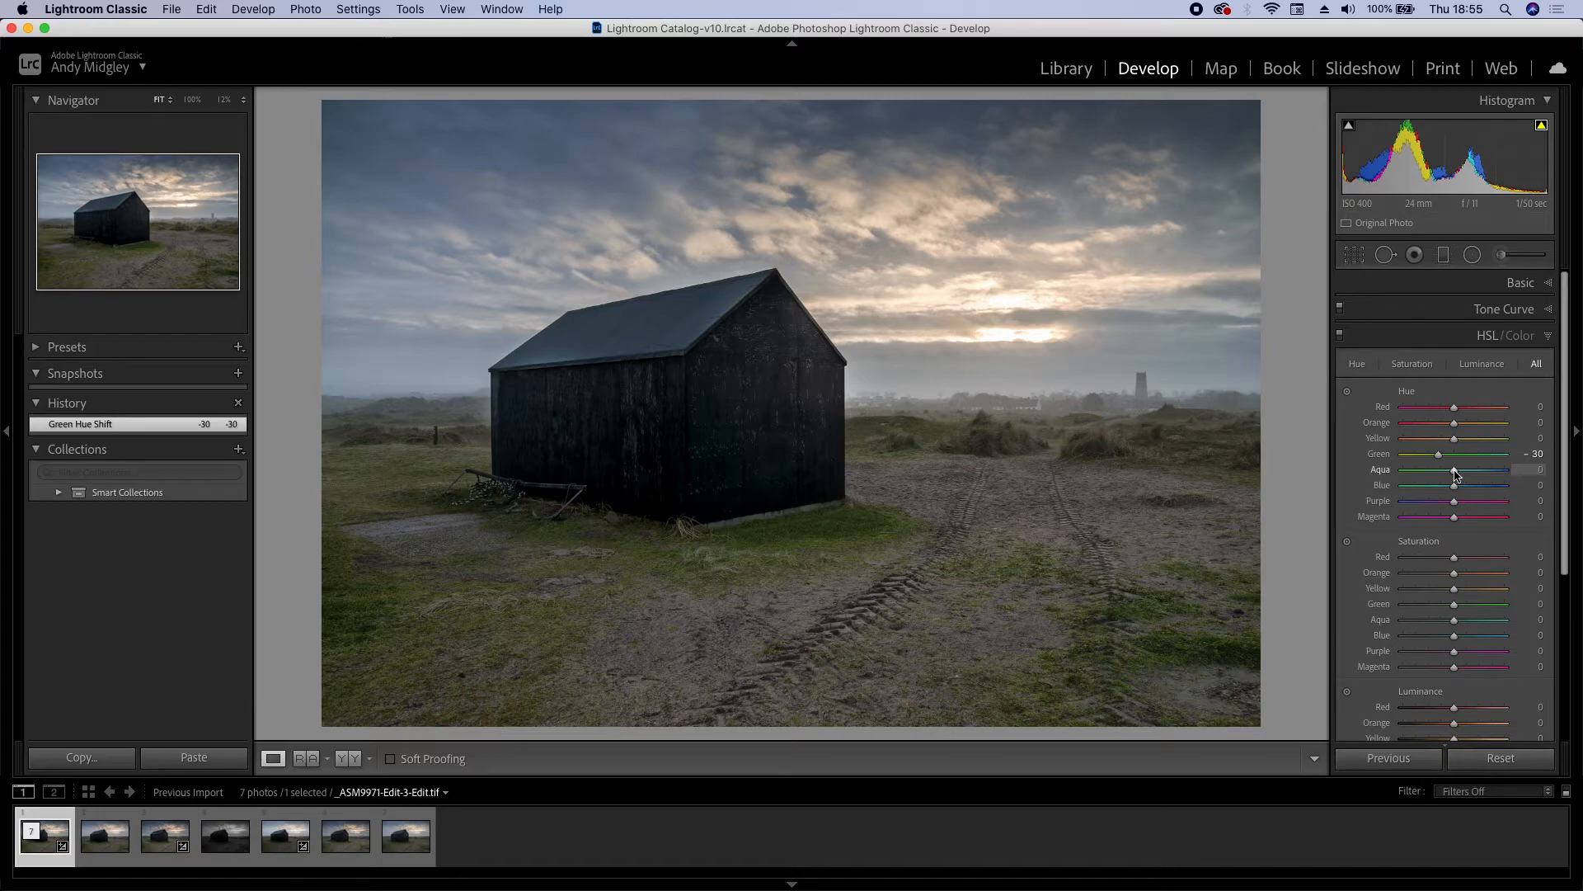
left_click_drag(1440, 454, 1458, 461)
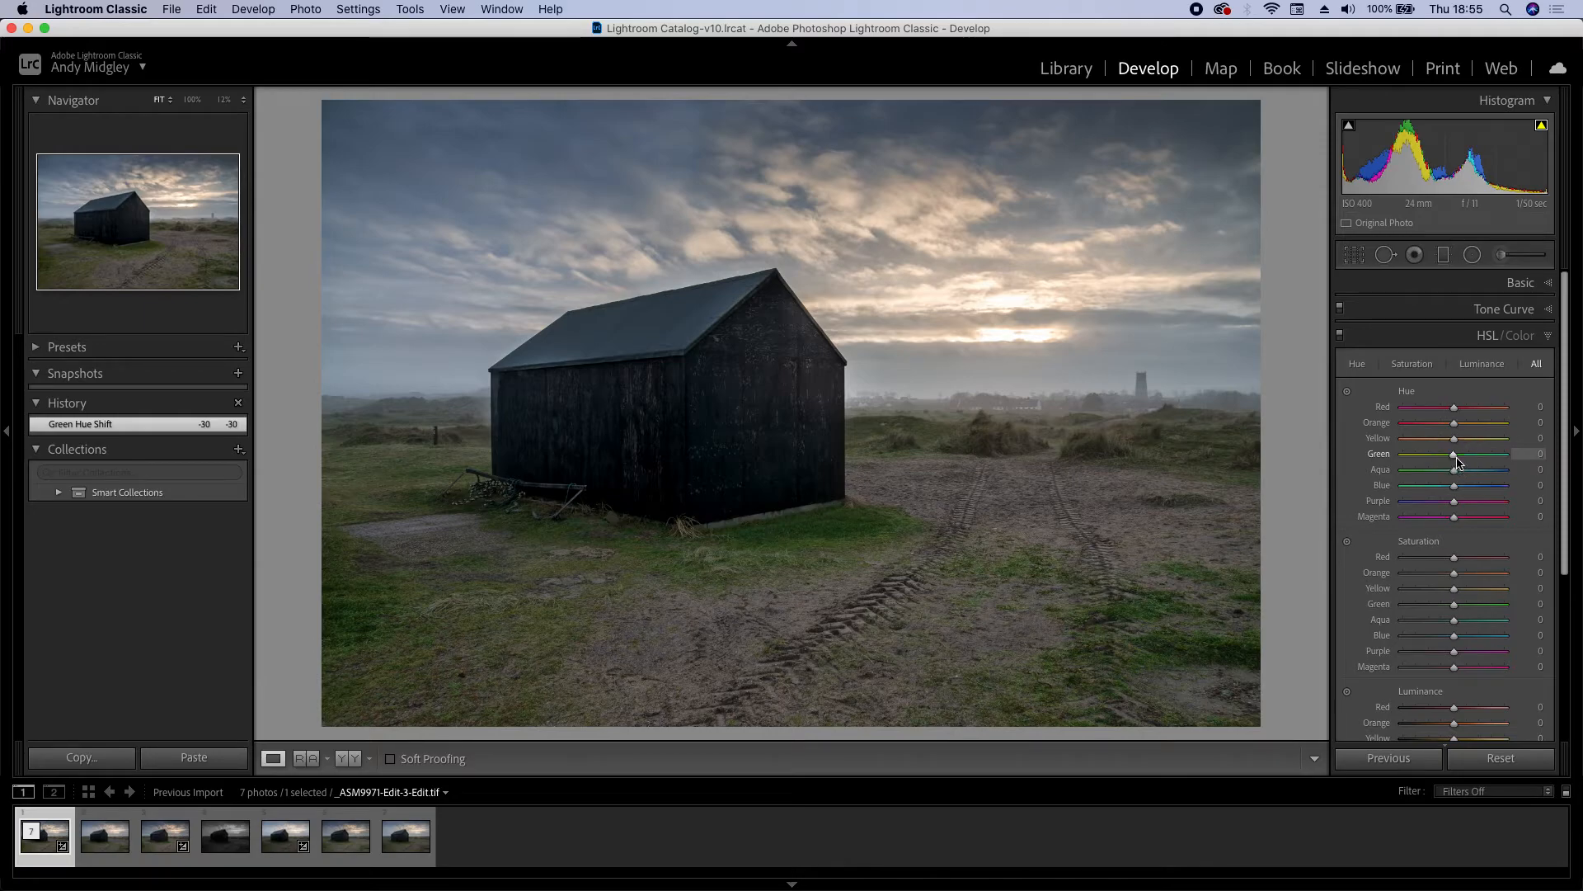
- Reduce the HSL saturation of Green to -39 and of Yellow to -44
scroll(1443, 634, "down", 1)
scroll(1443, 633, "down", 2)
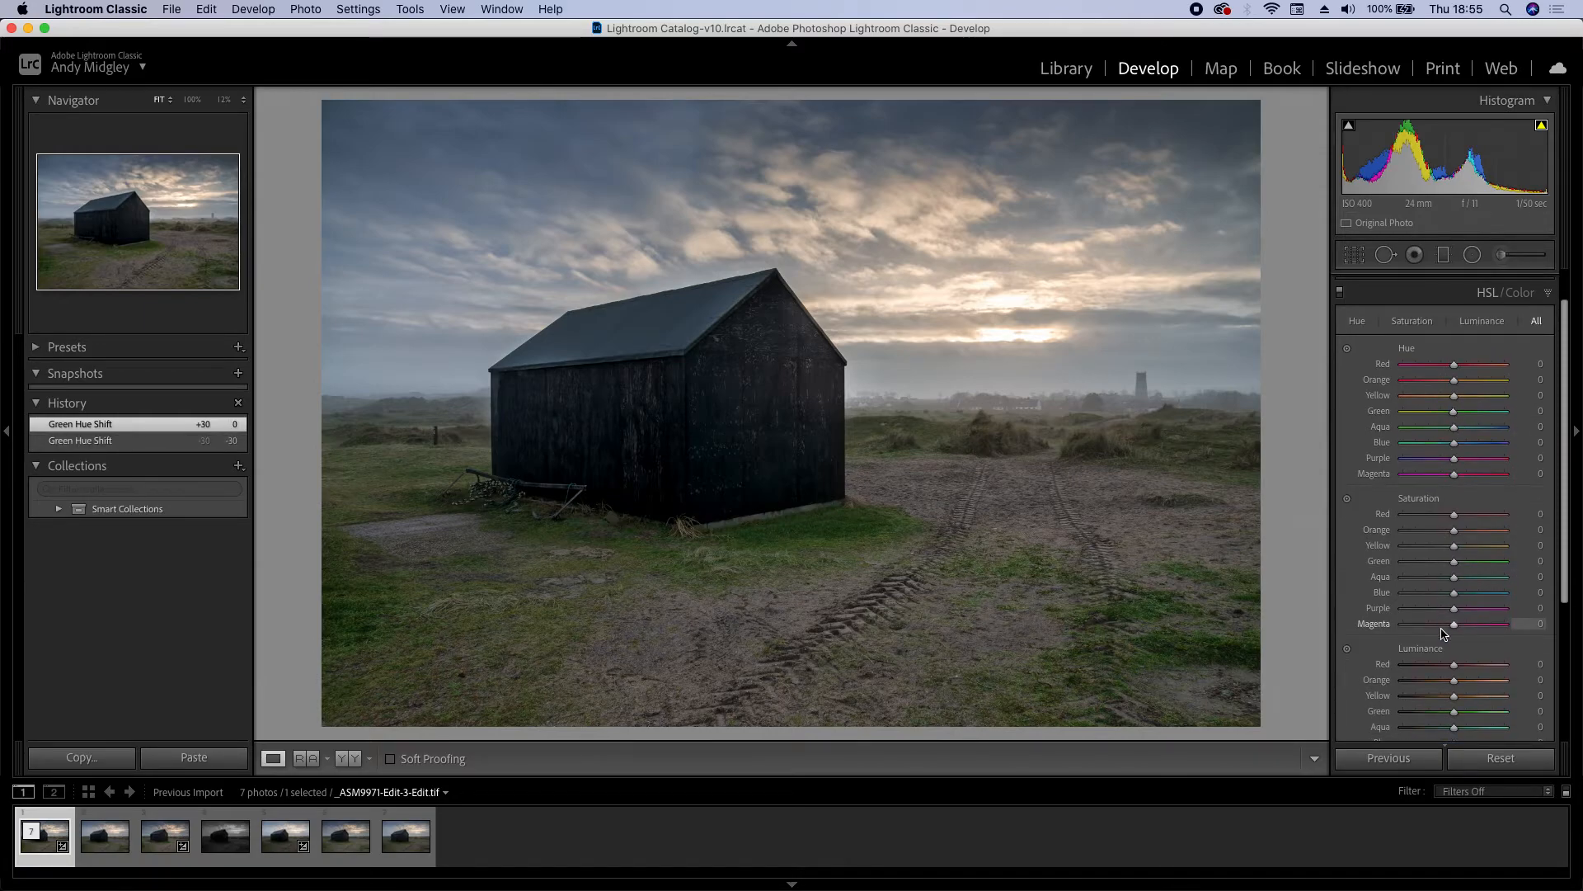
mouse_move(1455, 538)
left_mouse_down()
mouse_move(1429, 539)
mouse_move(1444, 518)
left_mouse_up()
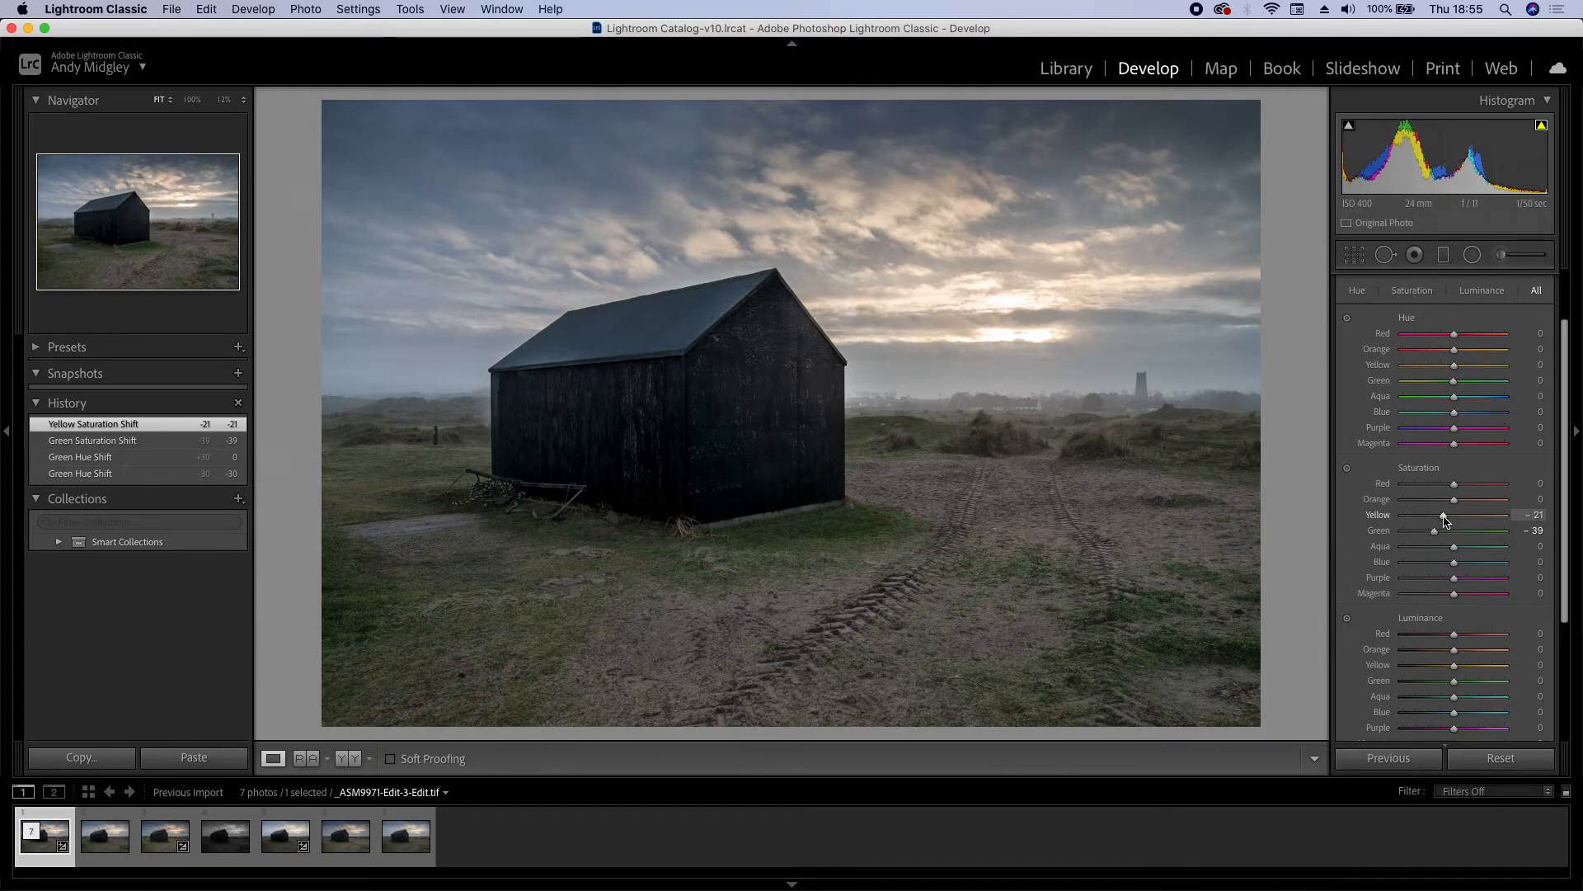
left_click_drag(1445, 520, 1432, 519)
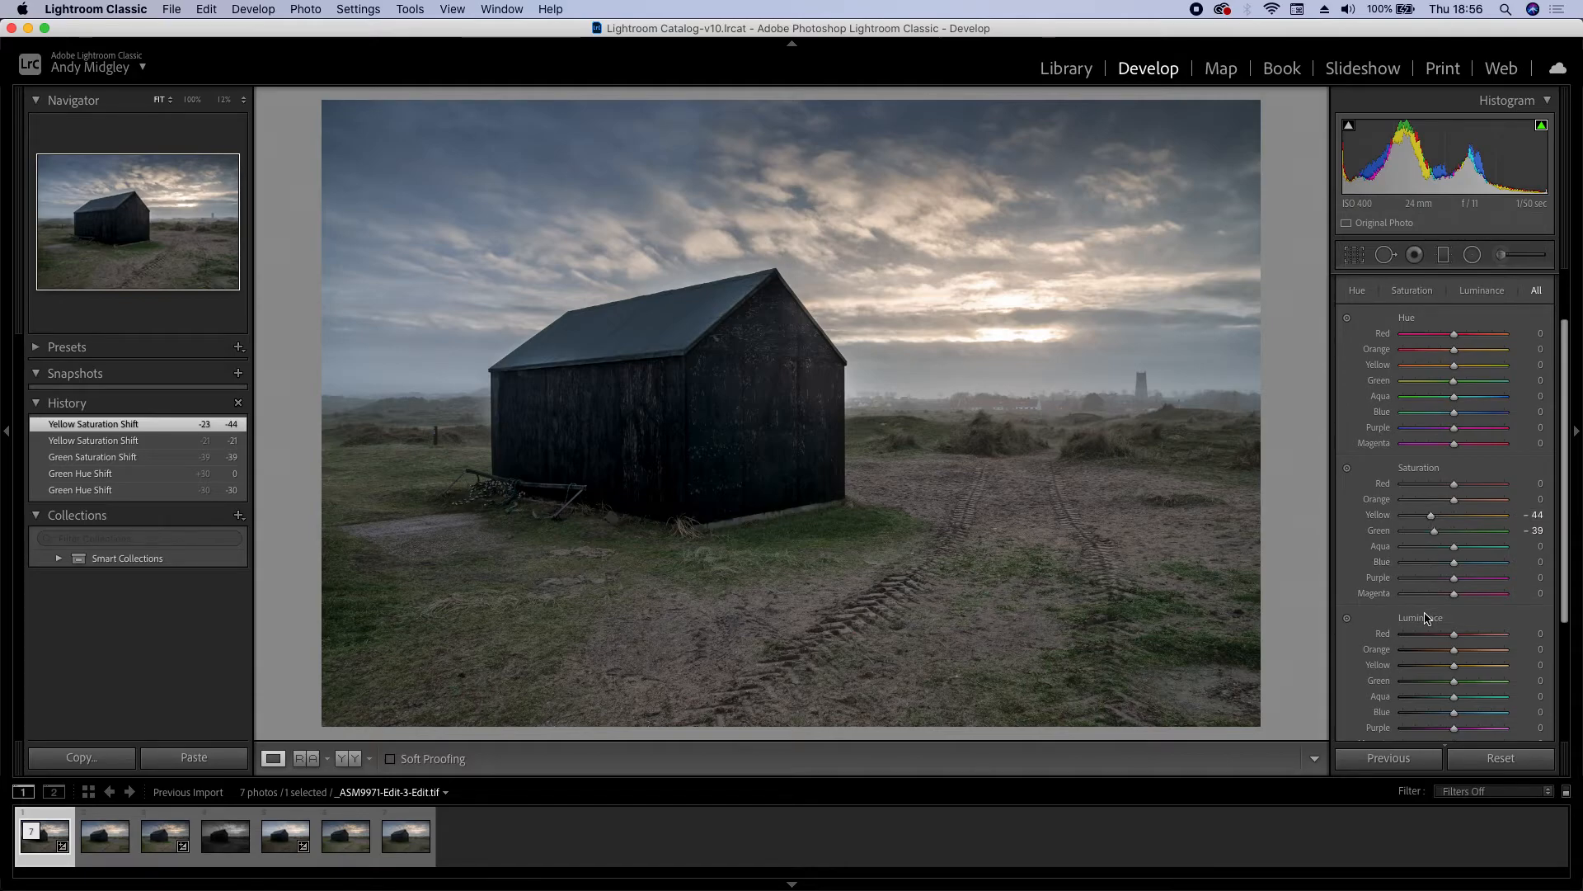
- Darken the photo's edges with a Highlight Priority post-crop vignette, setting the Amount to -6
scroll(1426, 611, "down", 6)
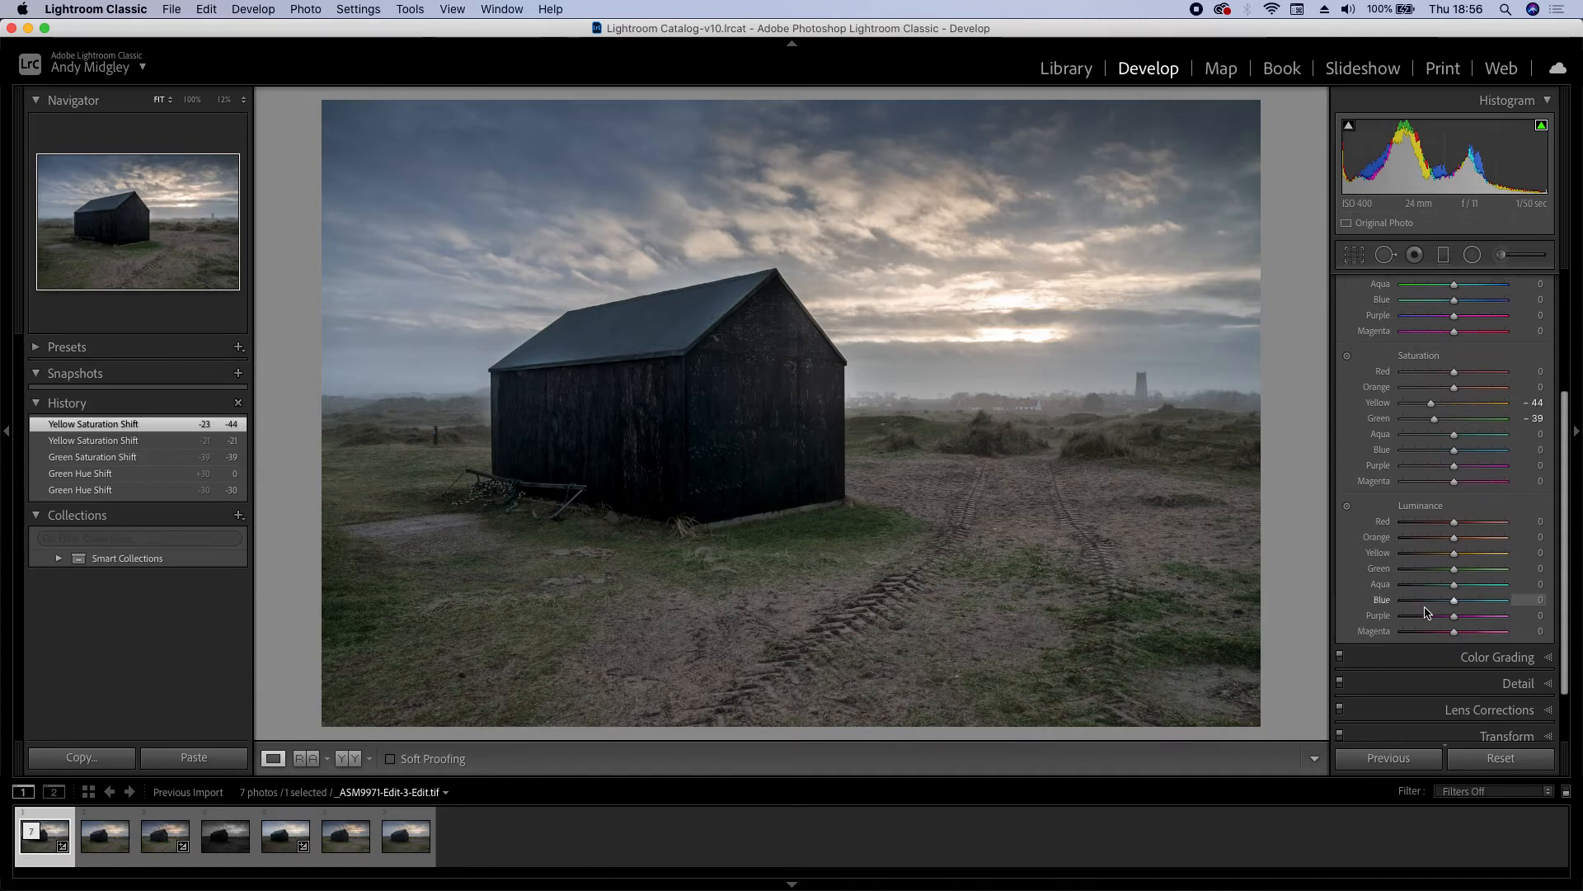
left_click(1481, 694)
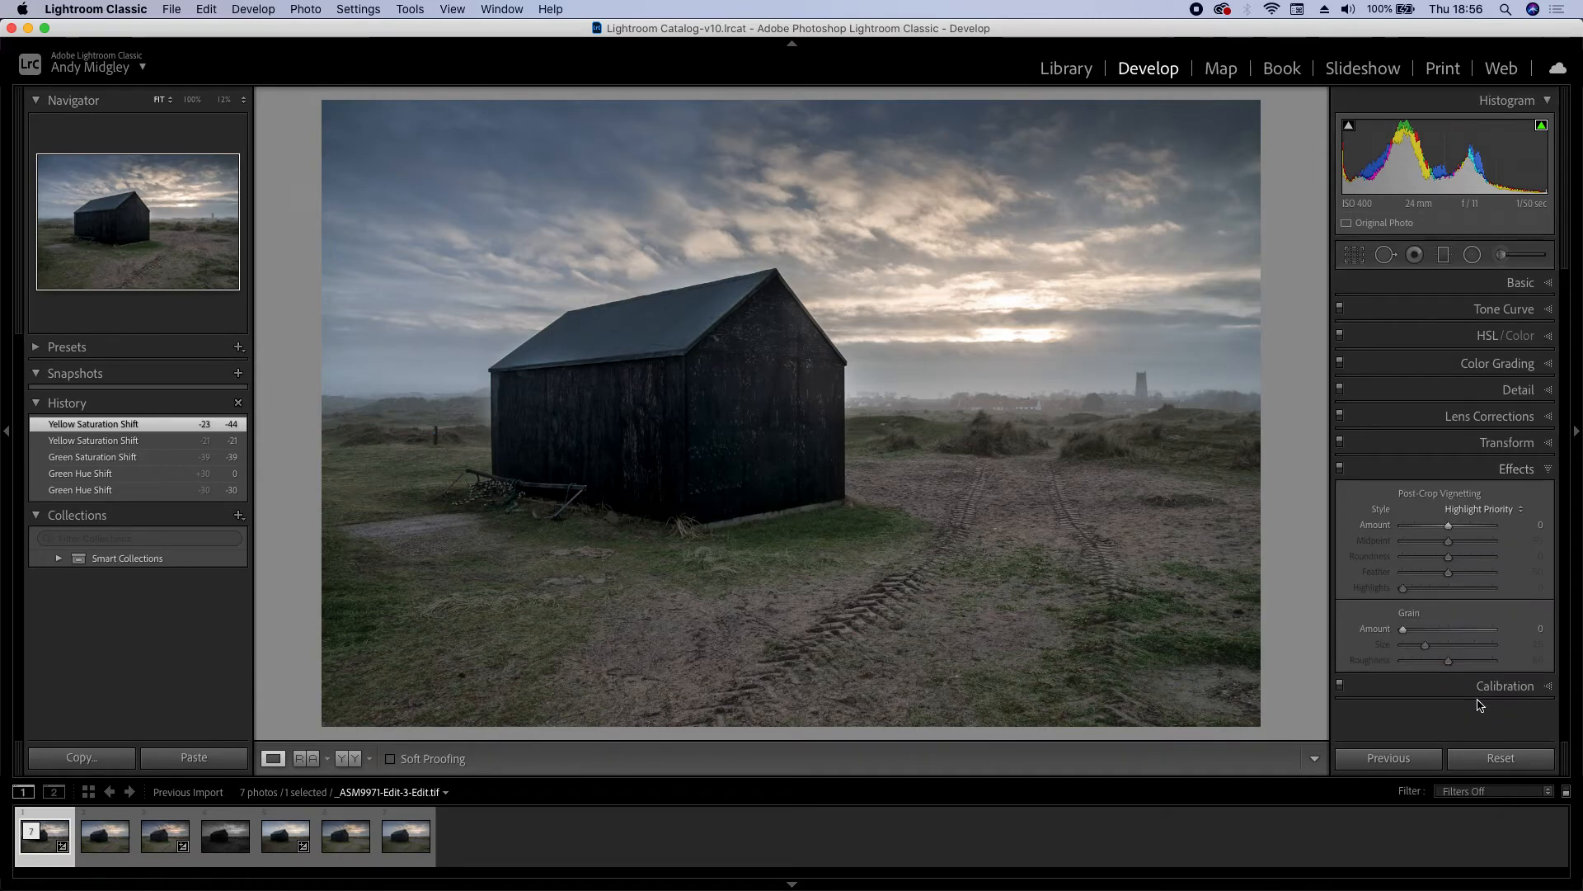
left_click_drag(1451, 531, 1449, 534)
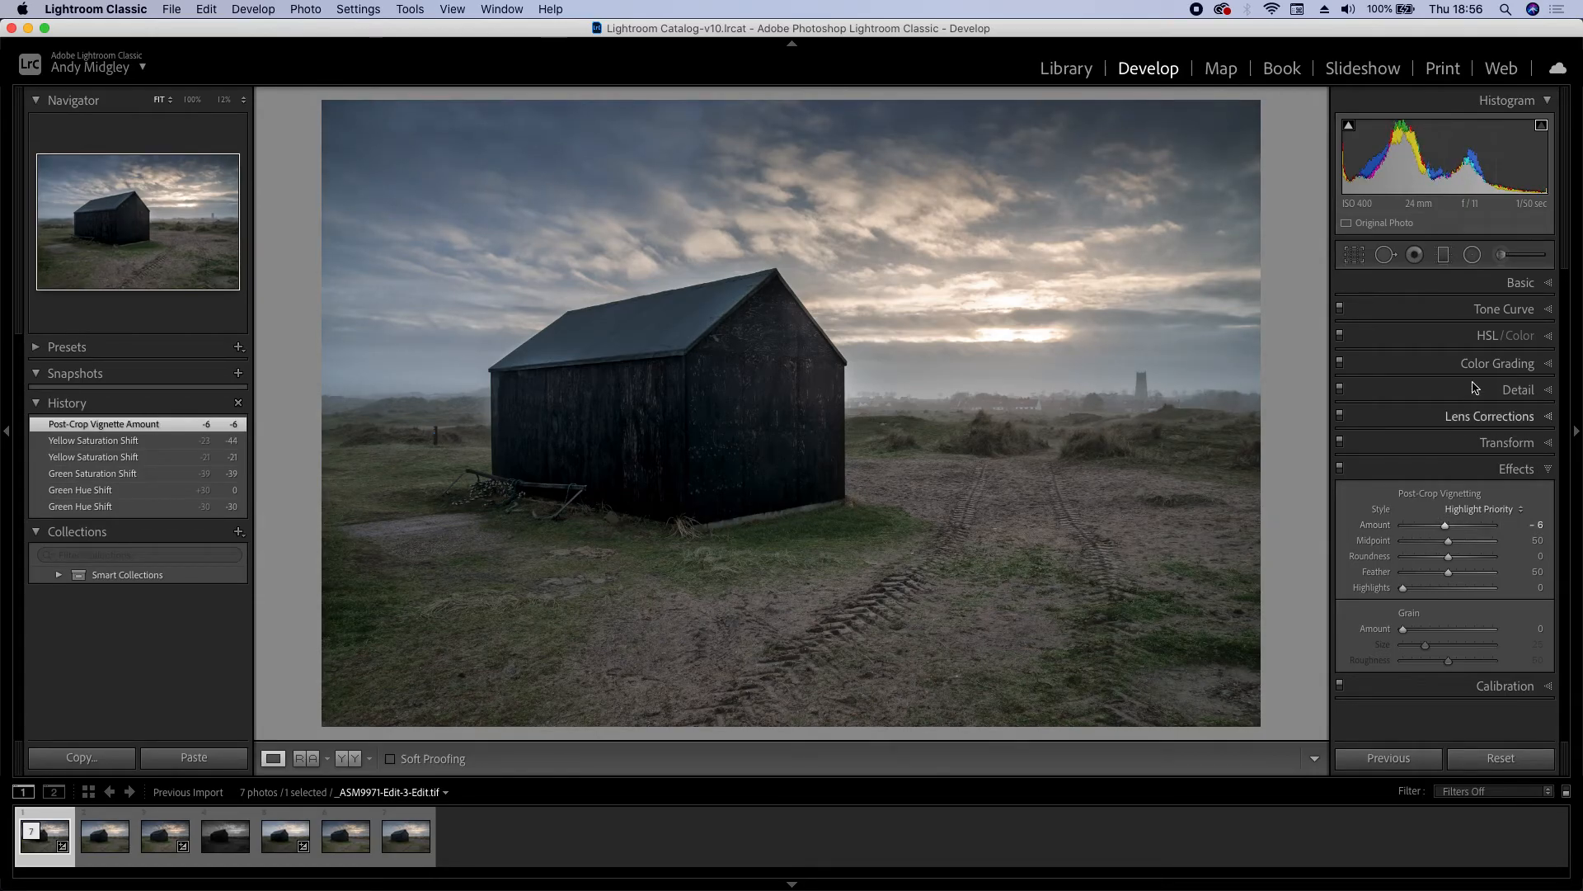
- Brighten the whole photo slightly by setting the Exposure to +0.05
left_click(1527, 286)
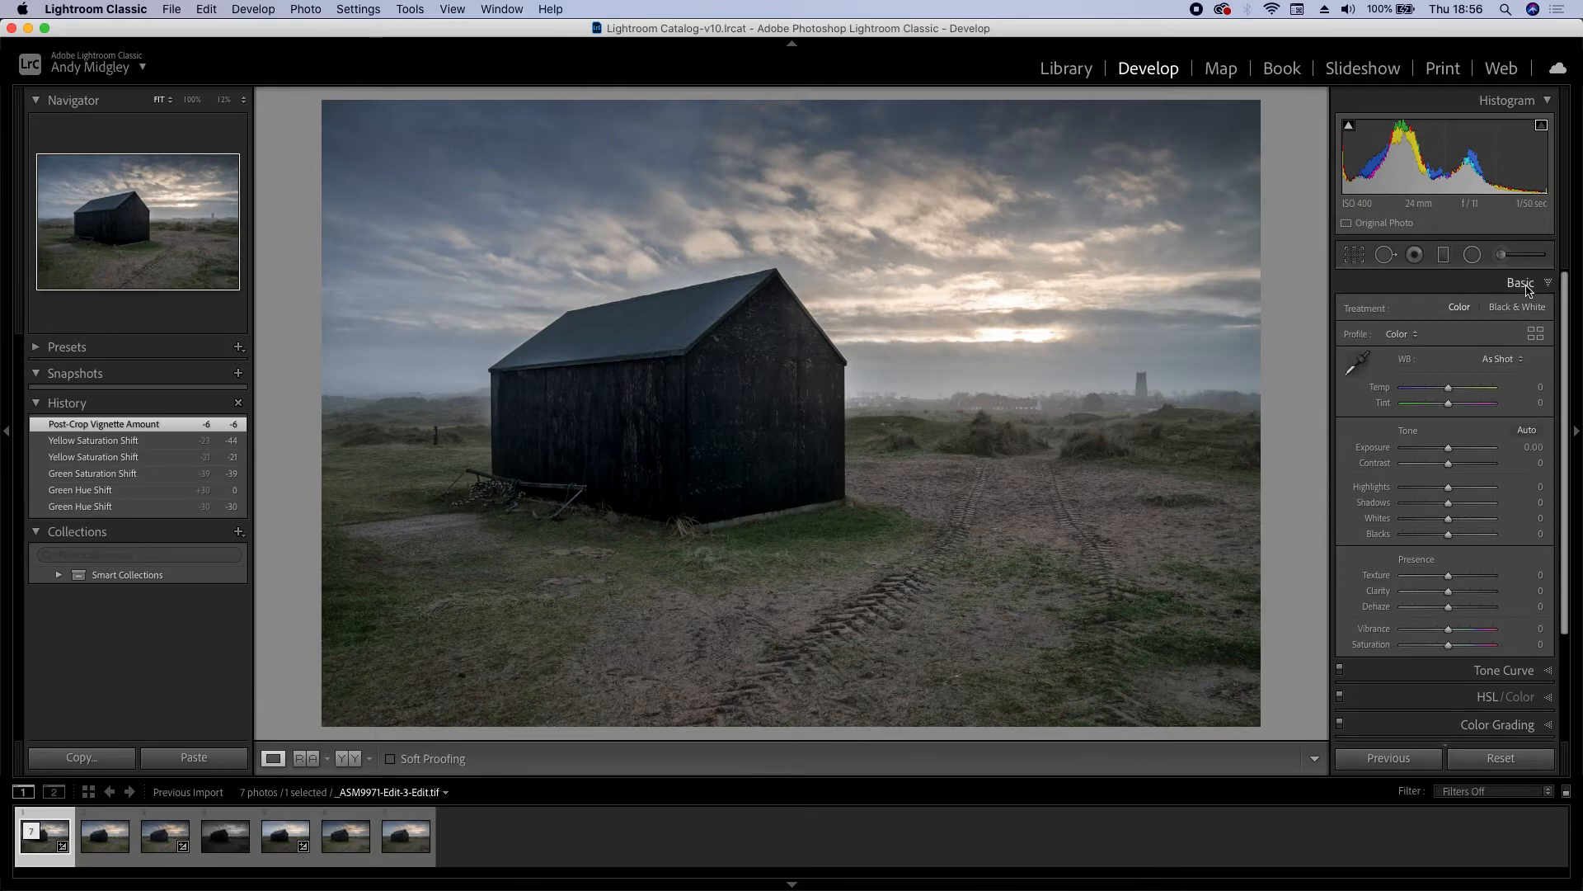
left_click_drag(1451, 451, 1453, 451)
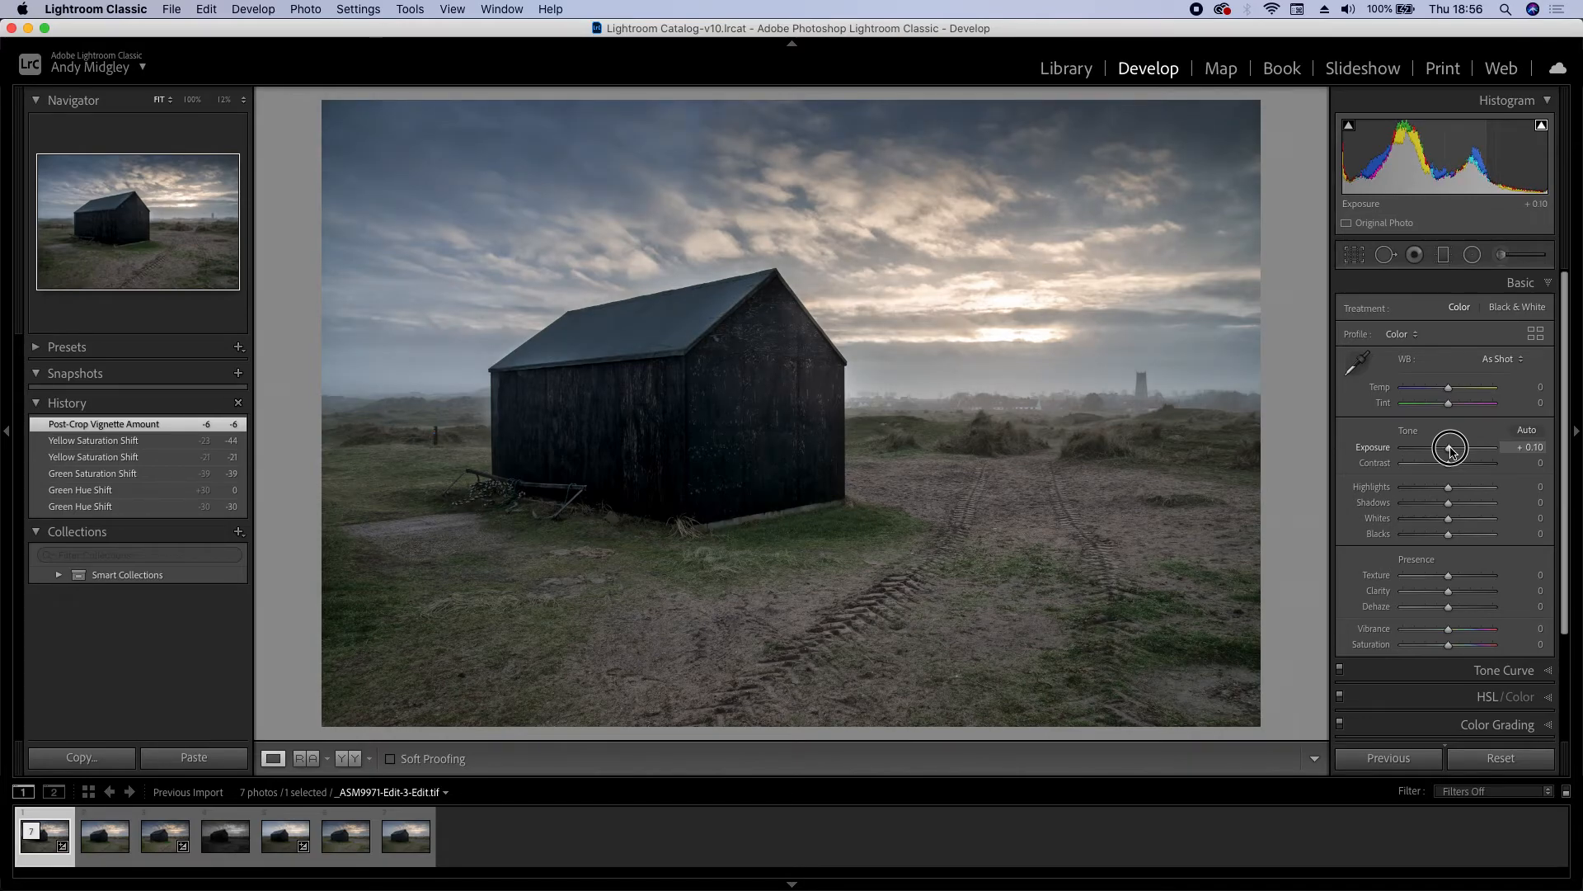
left_click_drag(1453, 451, 1450, 449)
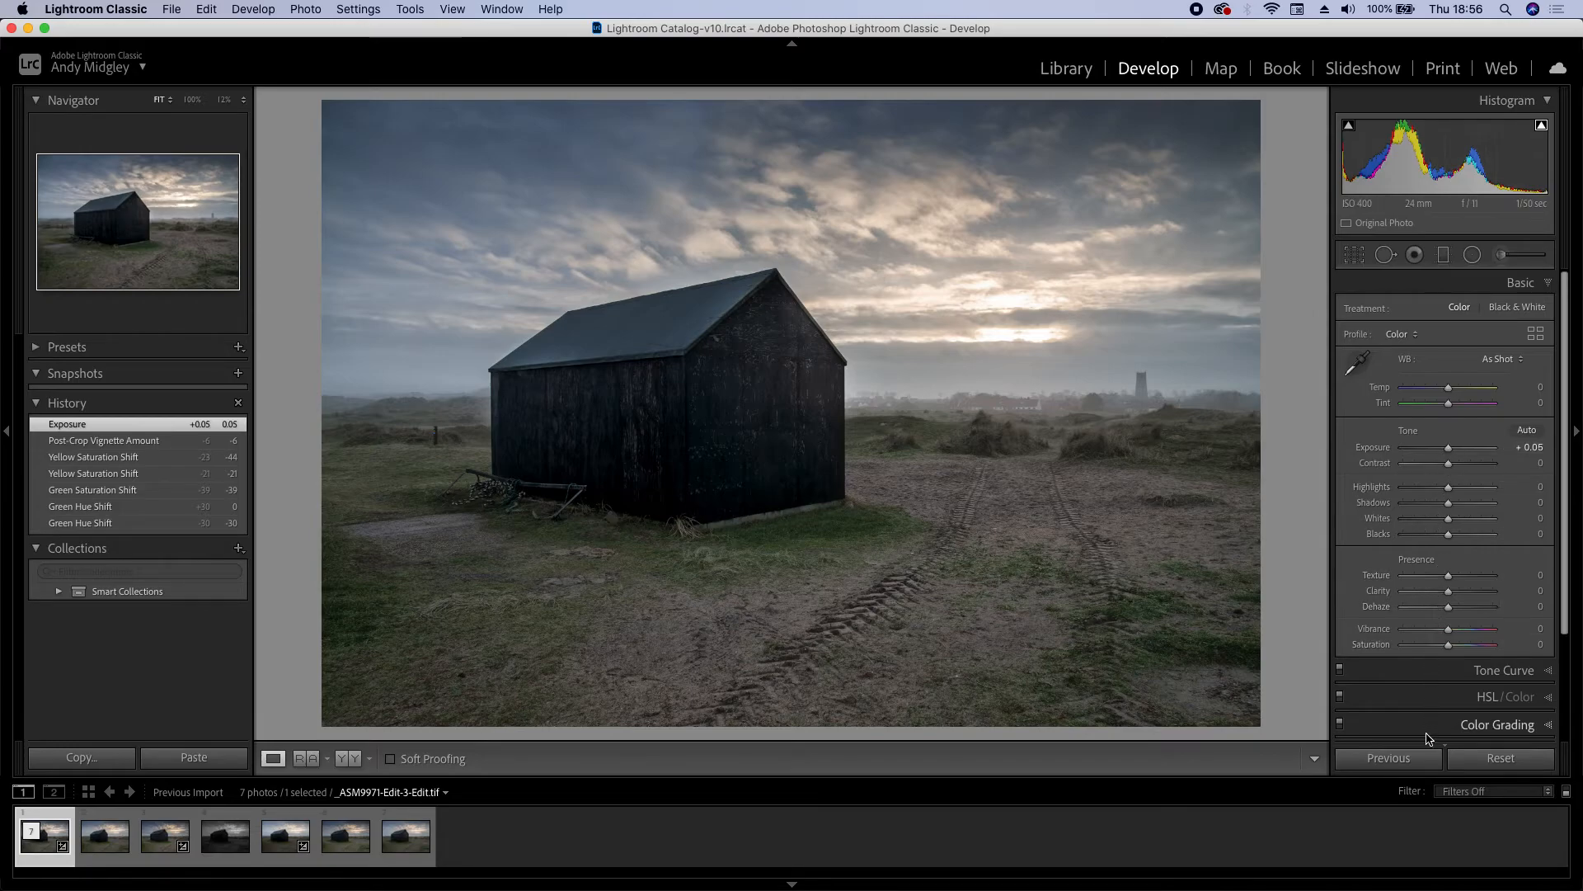
- Weaken the post-crop vignette by setting its Amount to -2
scroll(1430, 709, "down", 5)
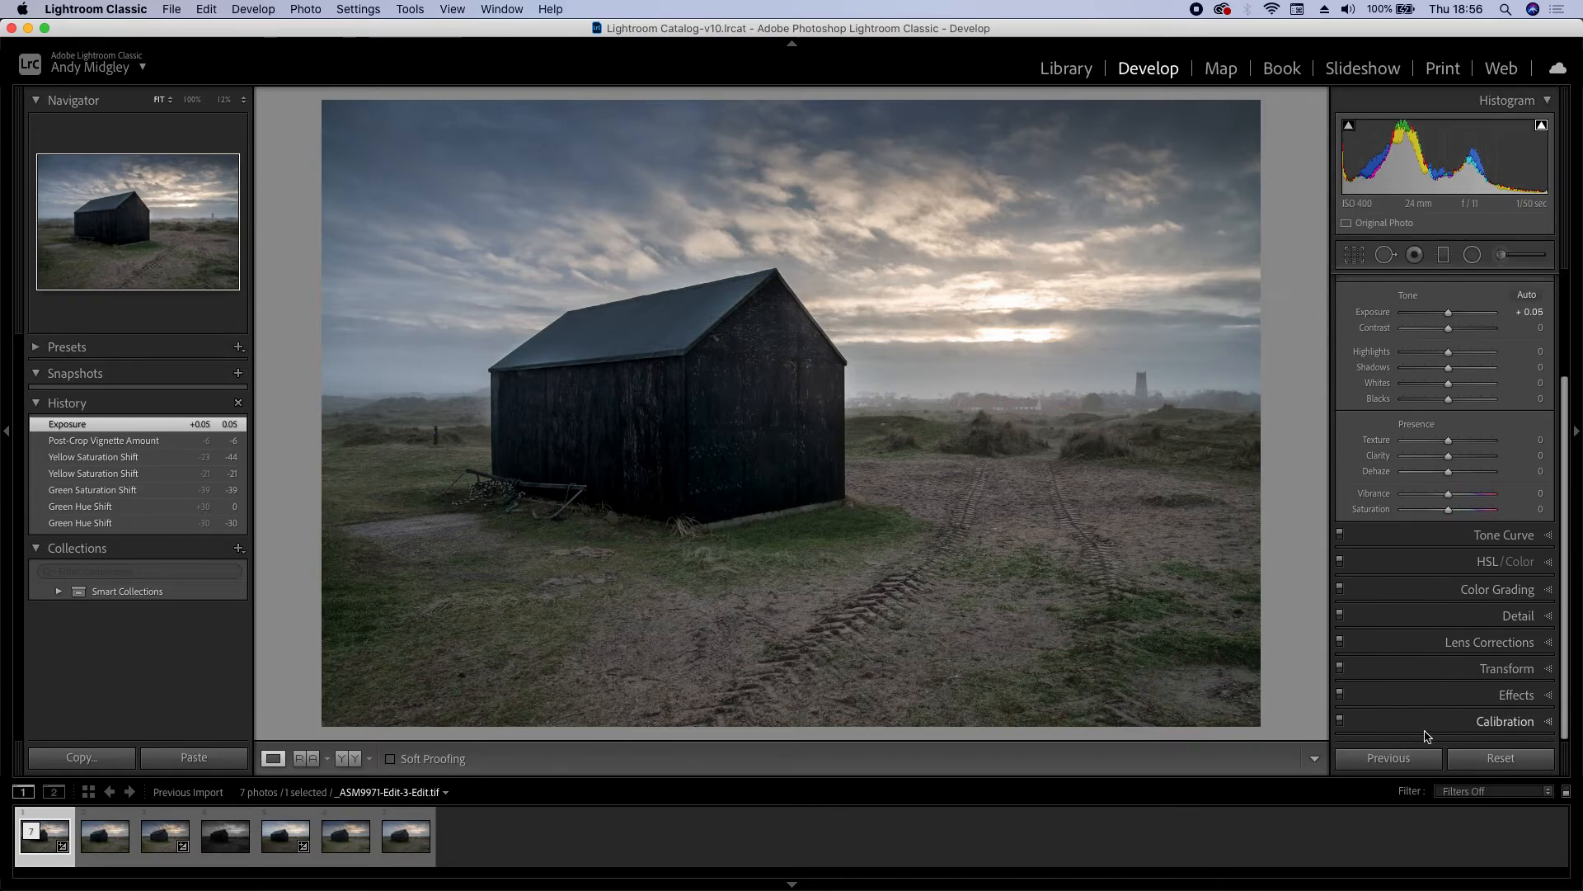
left_click(1461, 695)
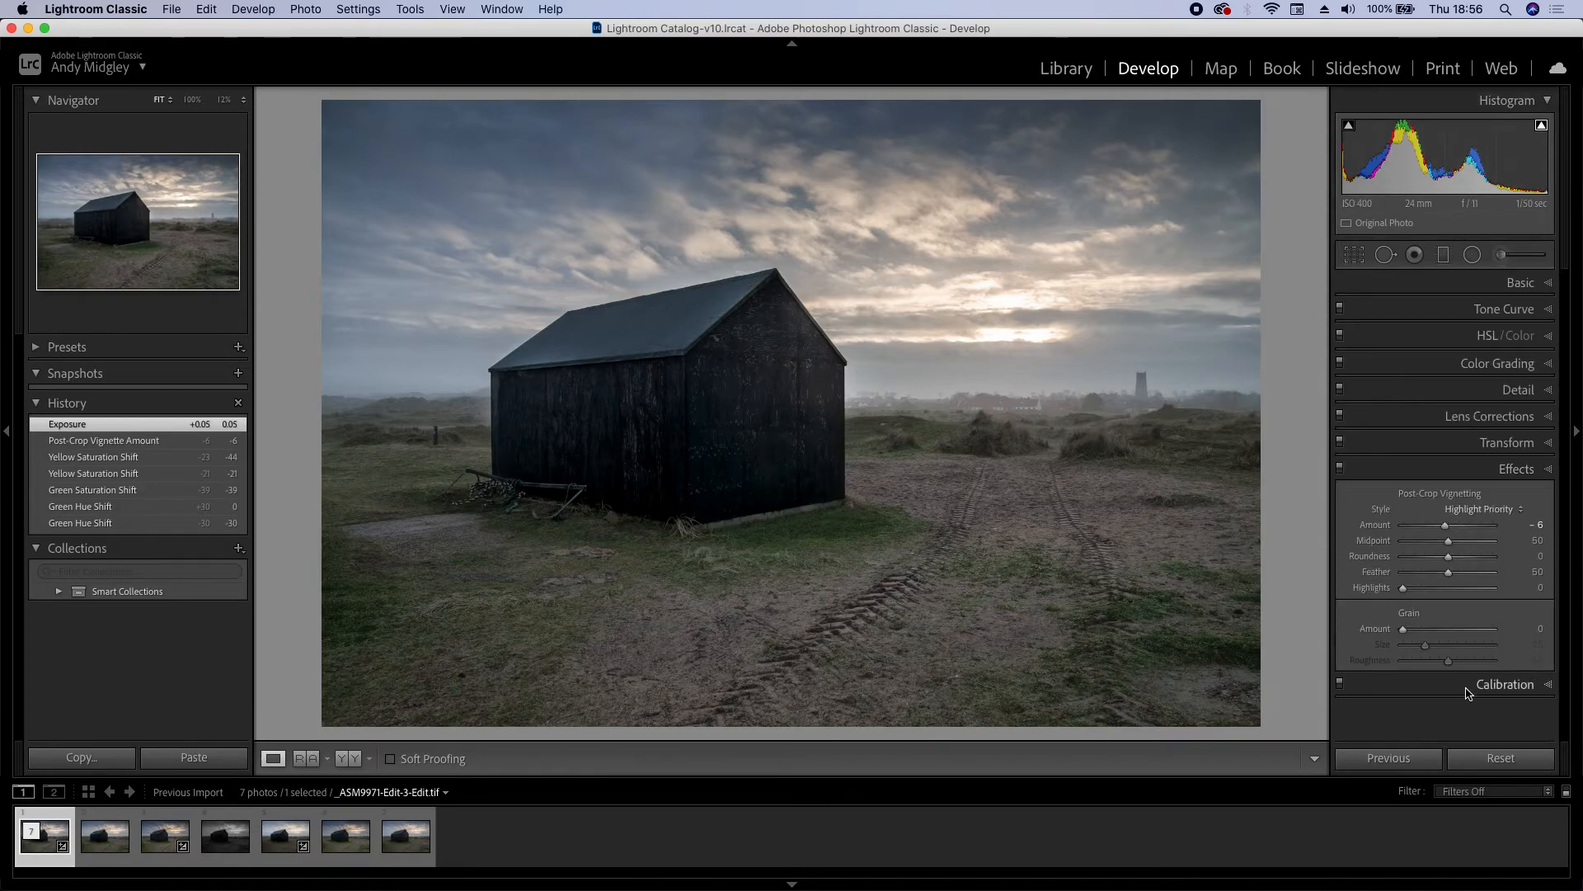
left_click(1446, 529)
left_click_drag(1447, 528, 1450, 532)
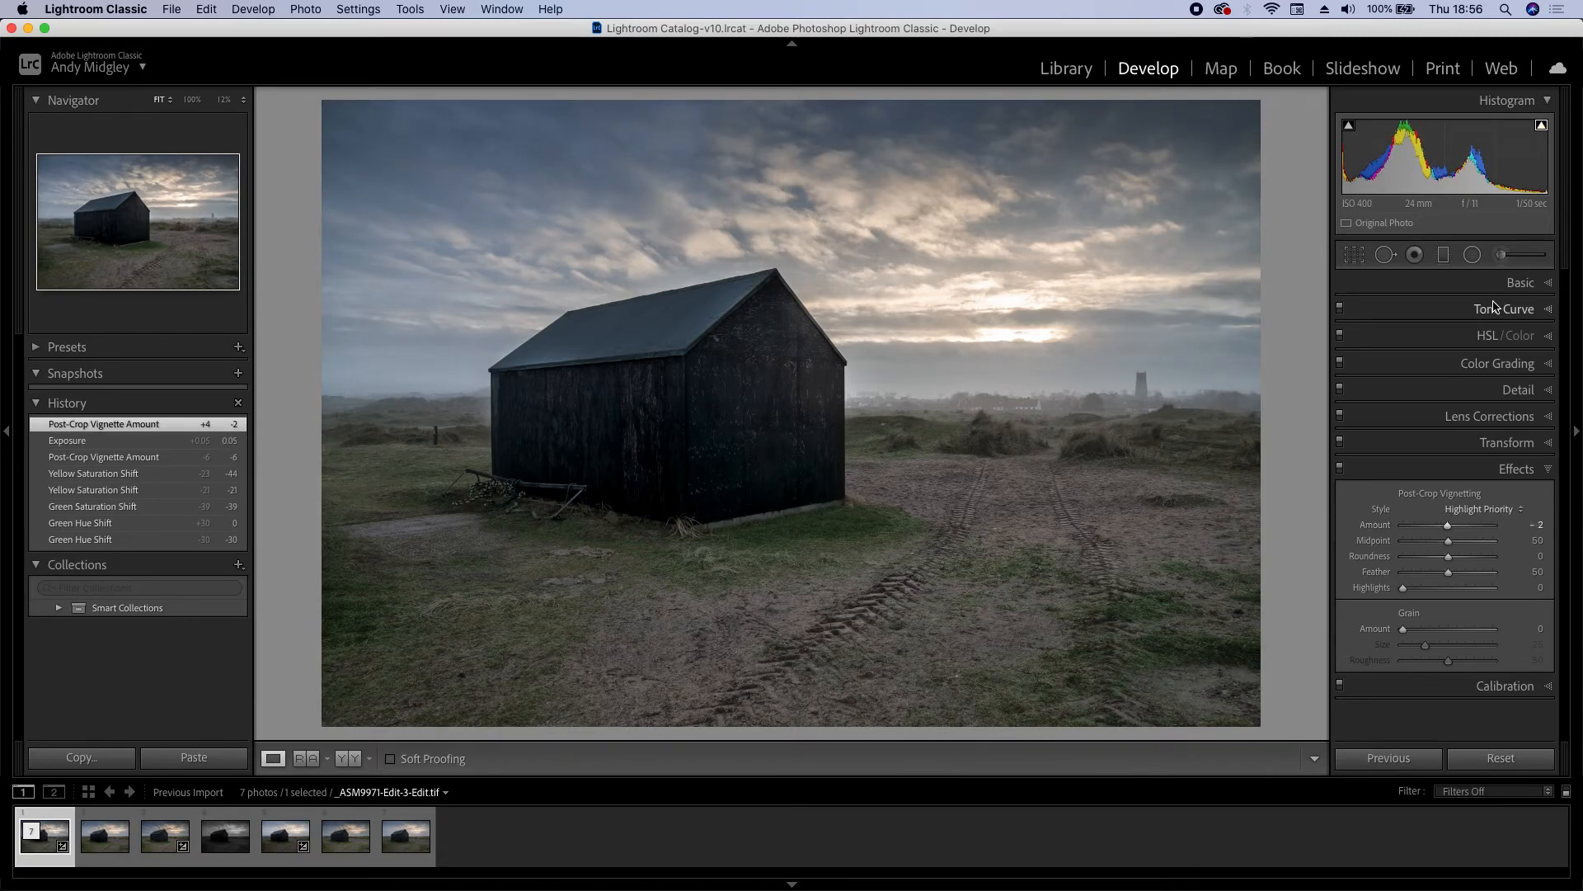
- Set the photo's Exposure to +0.10 and its Whites to -13
left_click(1520, 283)
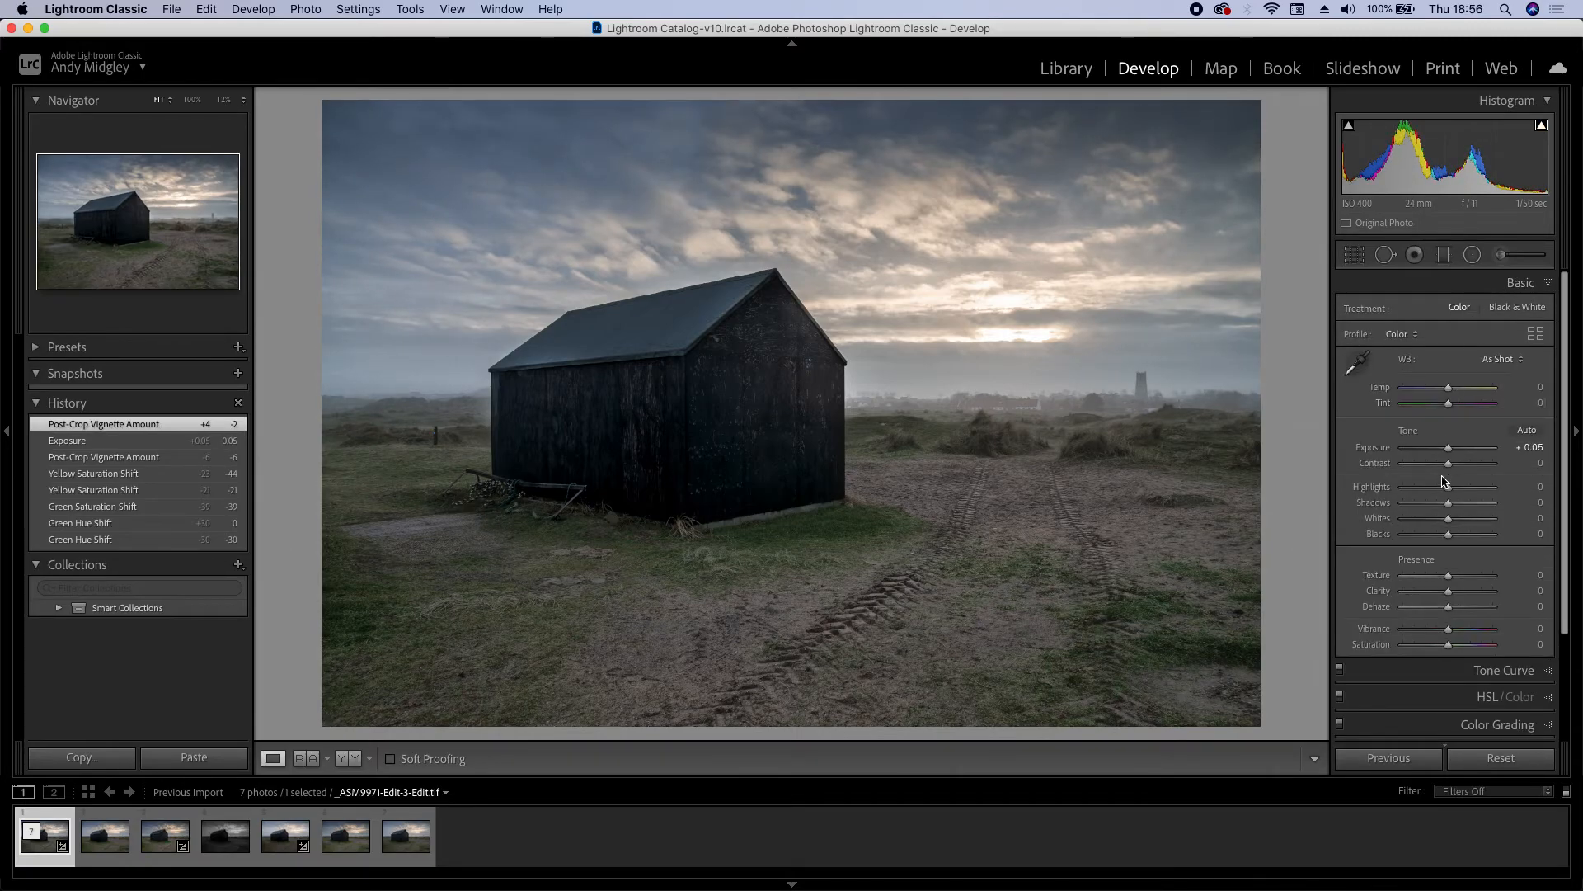
left_click(1449, 448)
left_click_drag(1449, 450, 1450, 450)
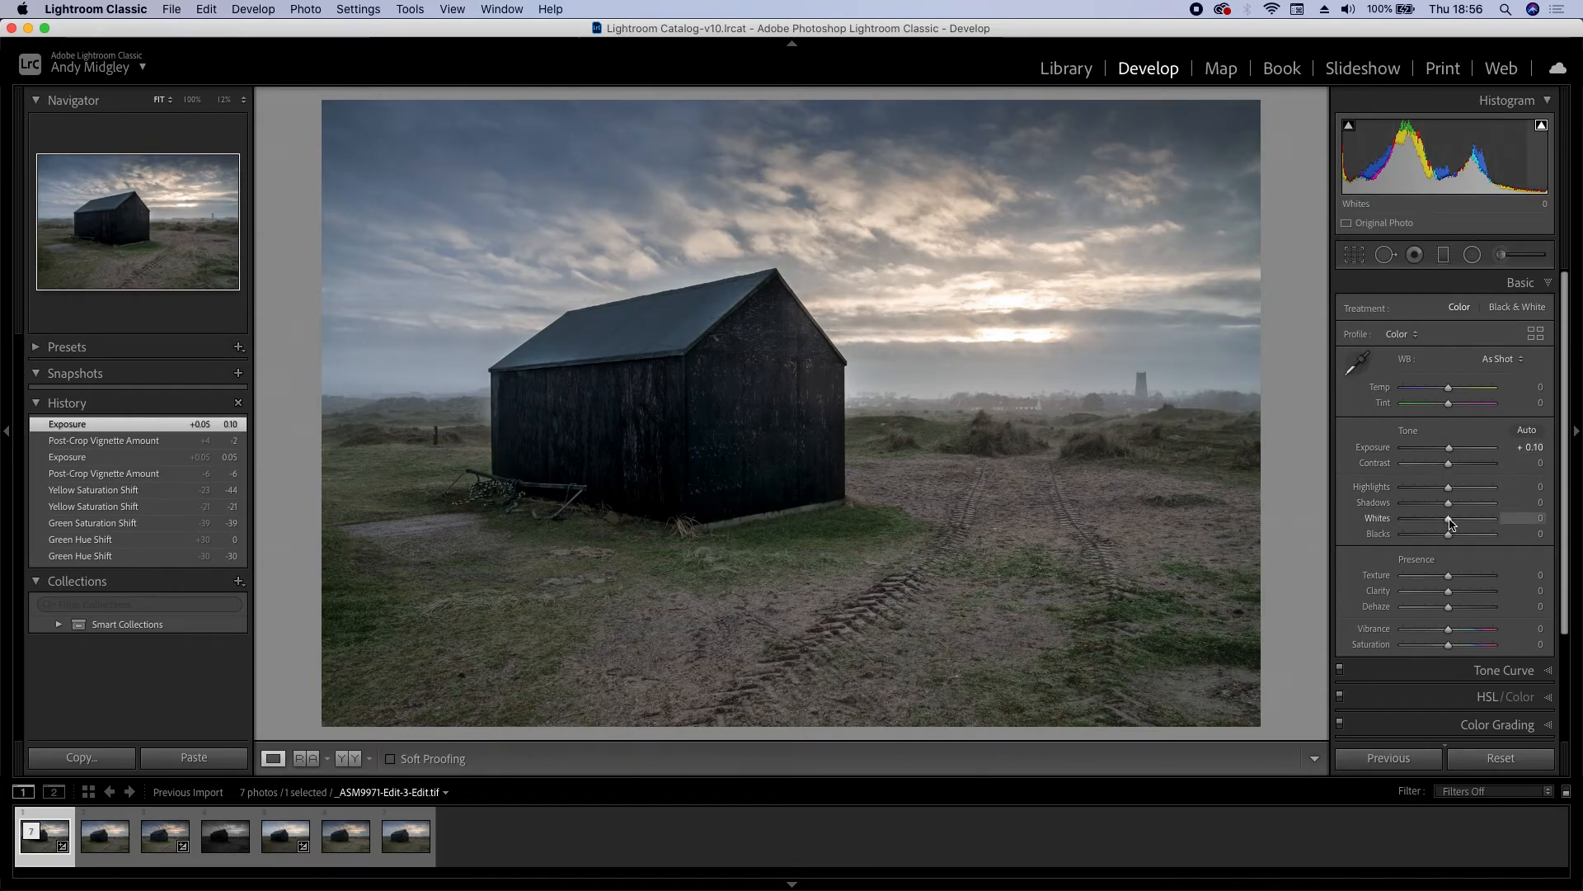
left_click_drag(1451, 520, 1445, 526)
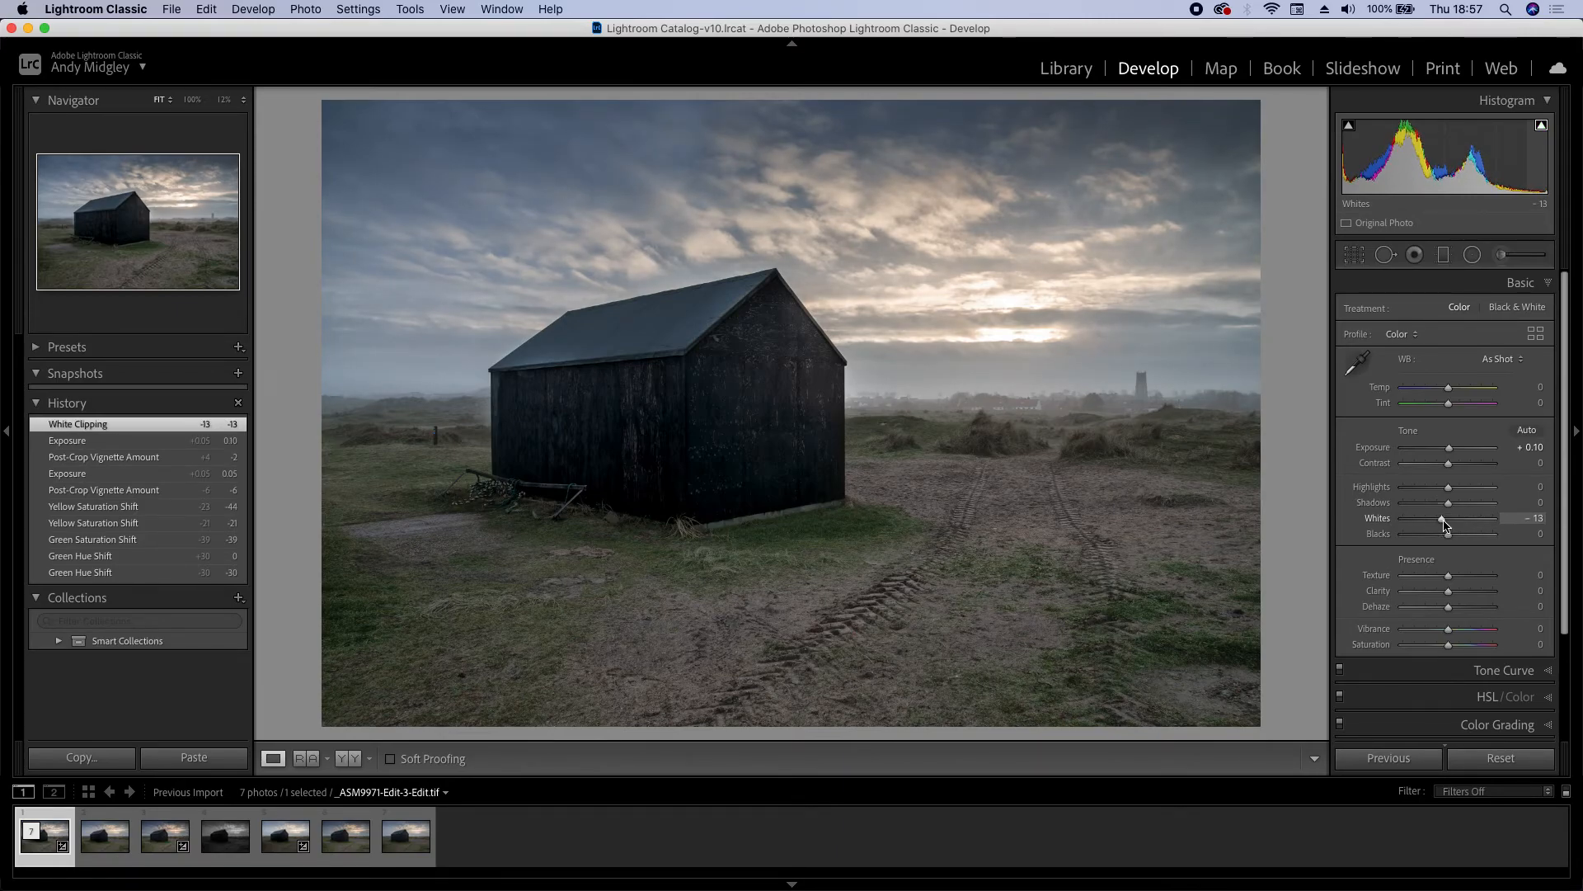